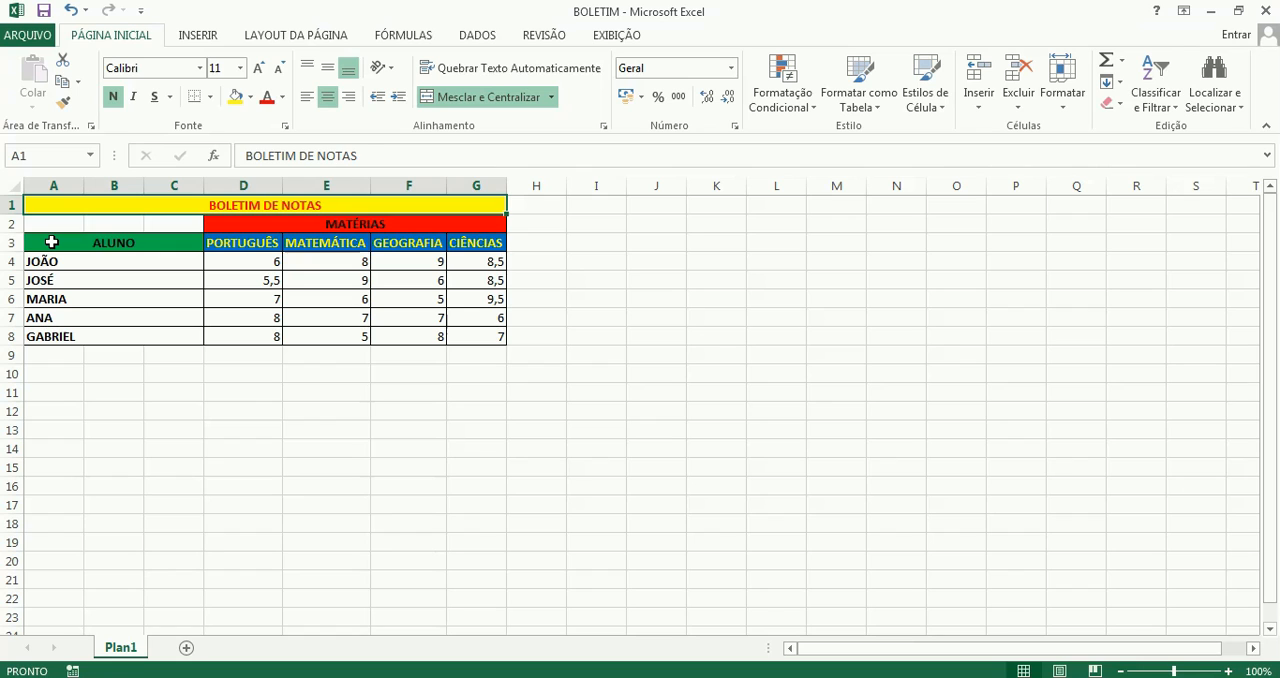
Insert a 2D clustered column chart from the table range A3:G8 and place it beside the table, over columns I to P
drag(51, 242, 465, 242)
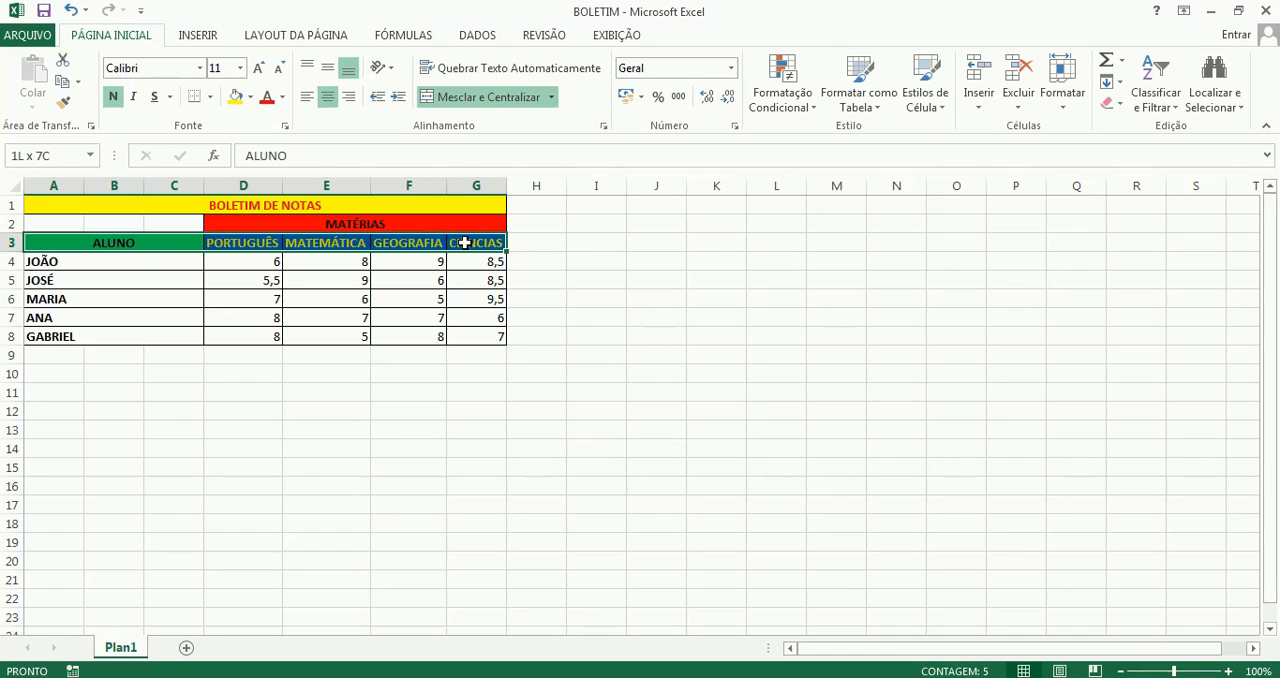
drag(465, 242, 463, 326)
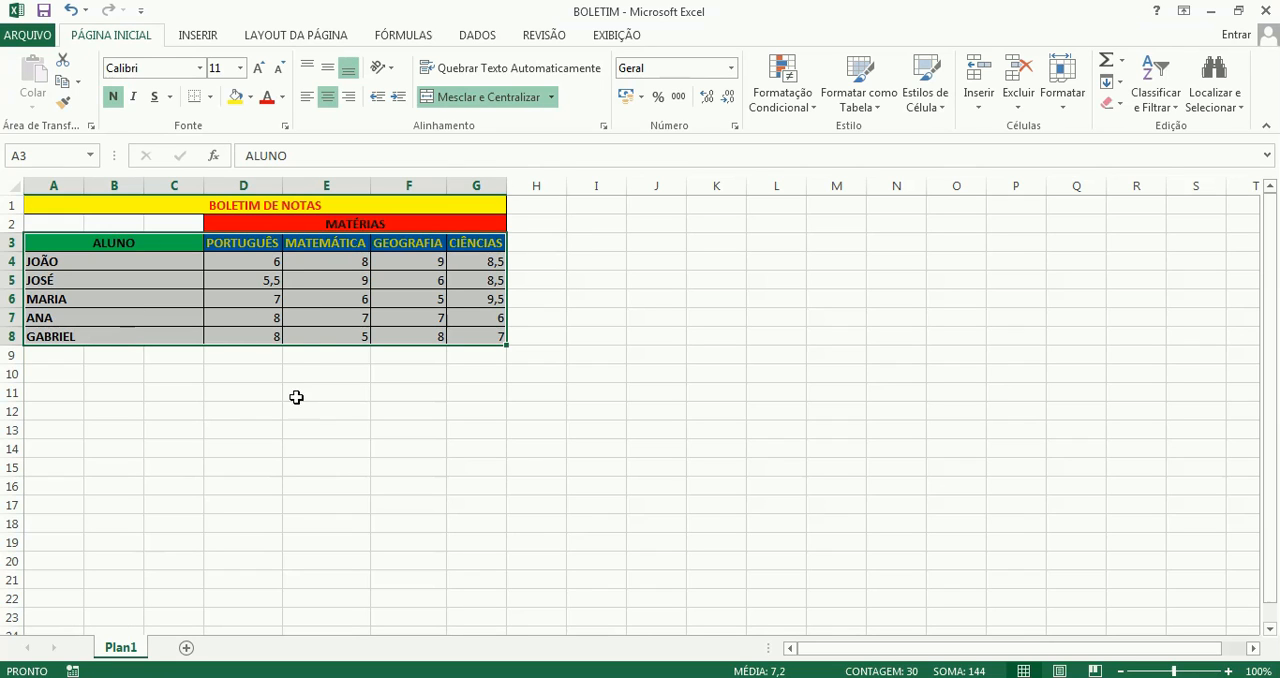
click(196, 40)
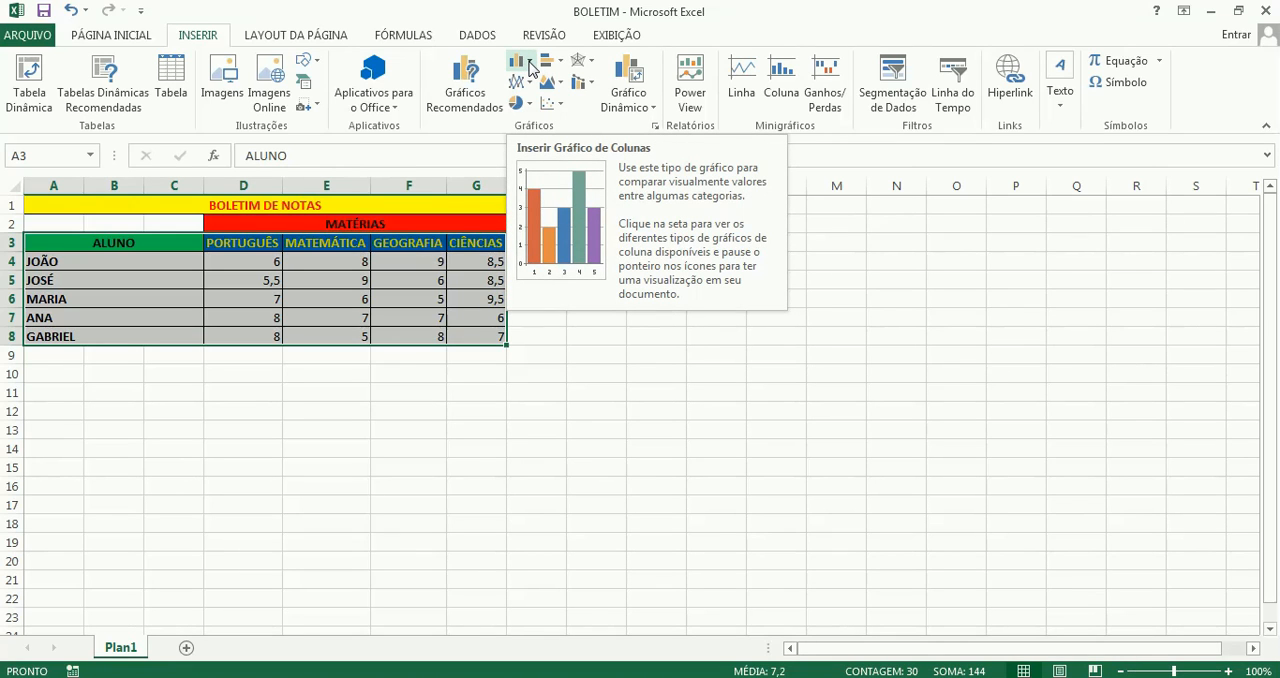
click(530, 67)
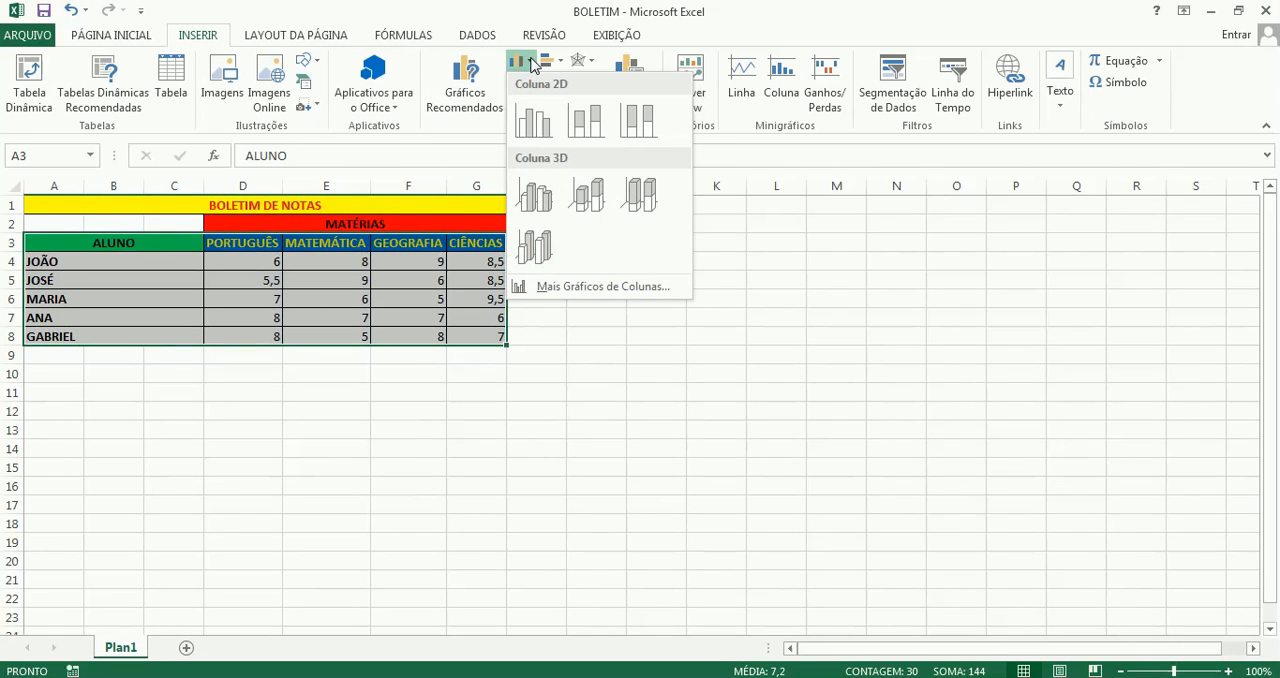
click(531, 67)
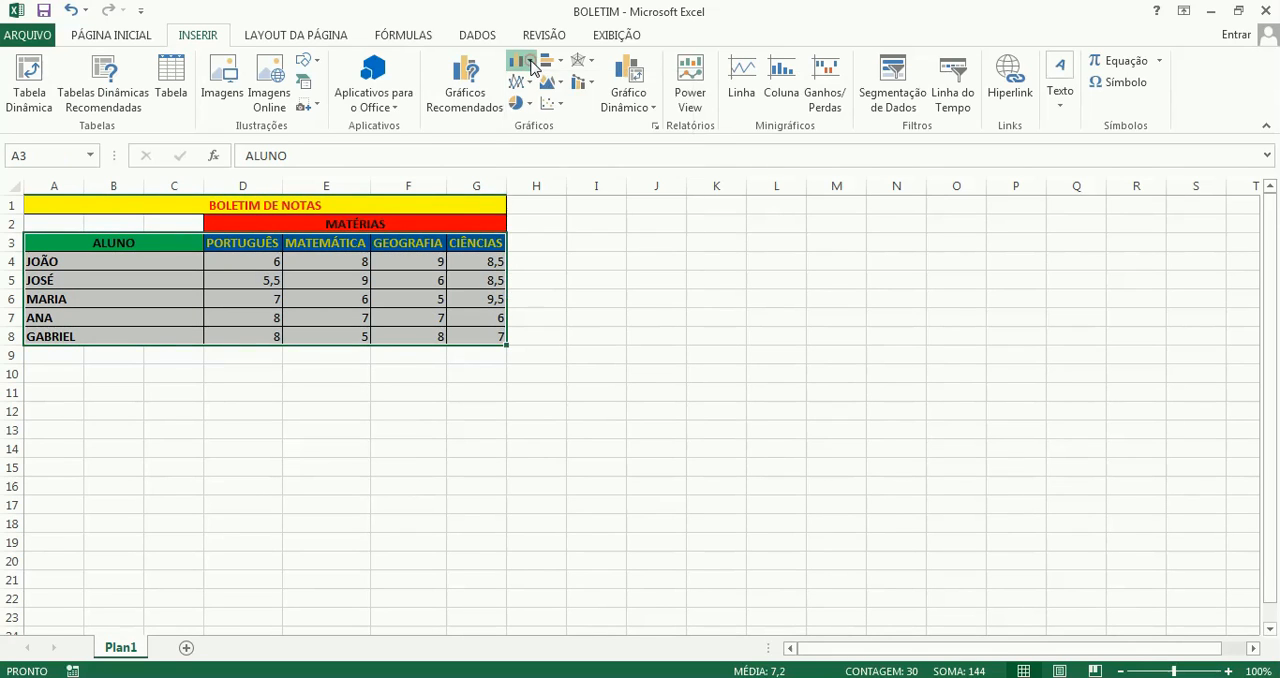
click(595, 70)
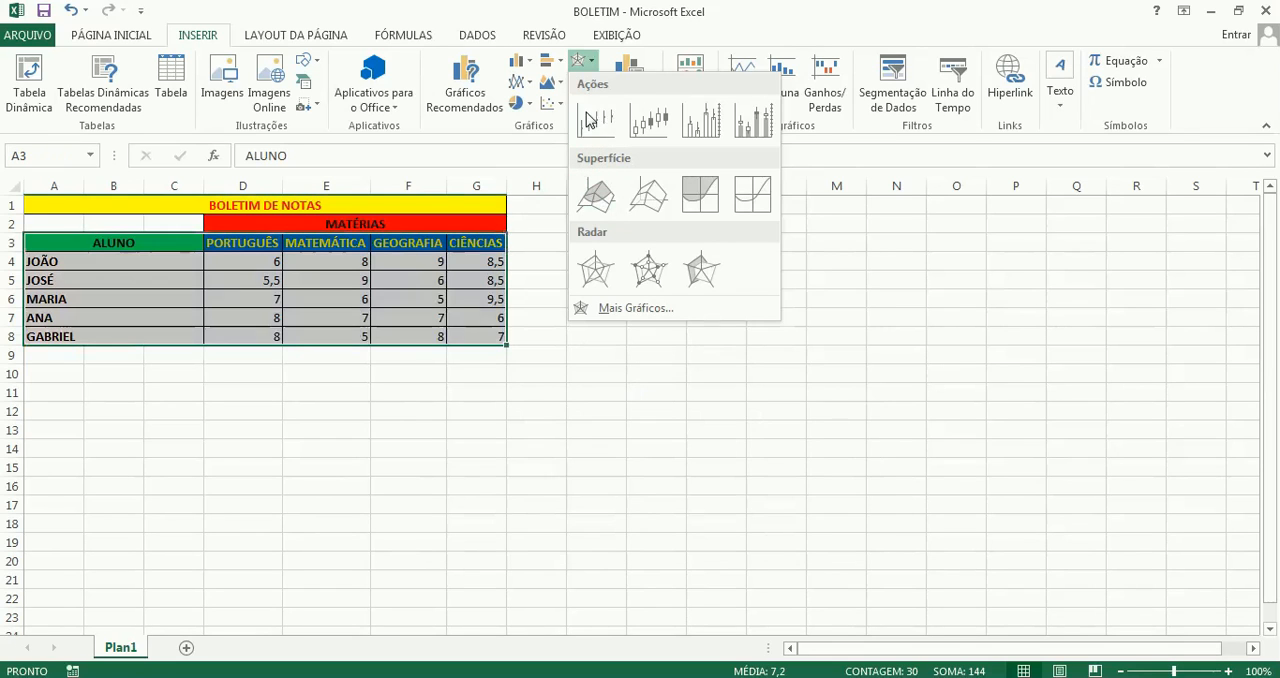
click(530, 61)
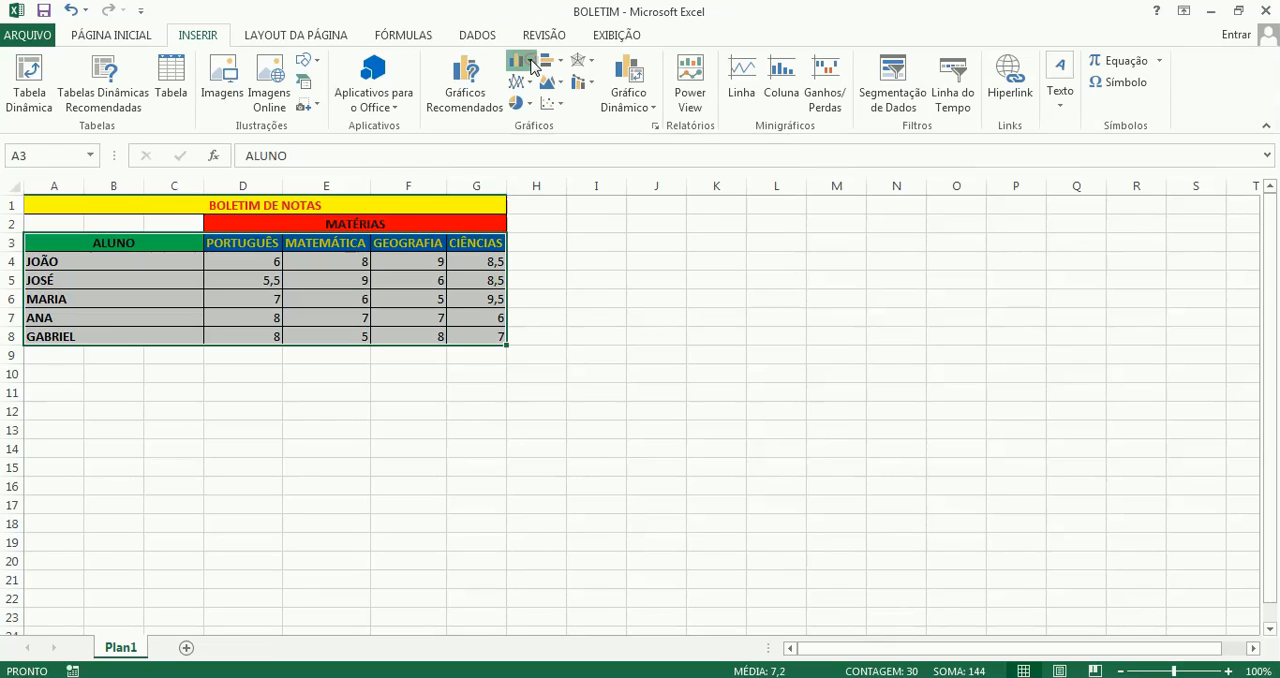
click(528, 61)
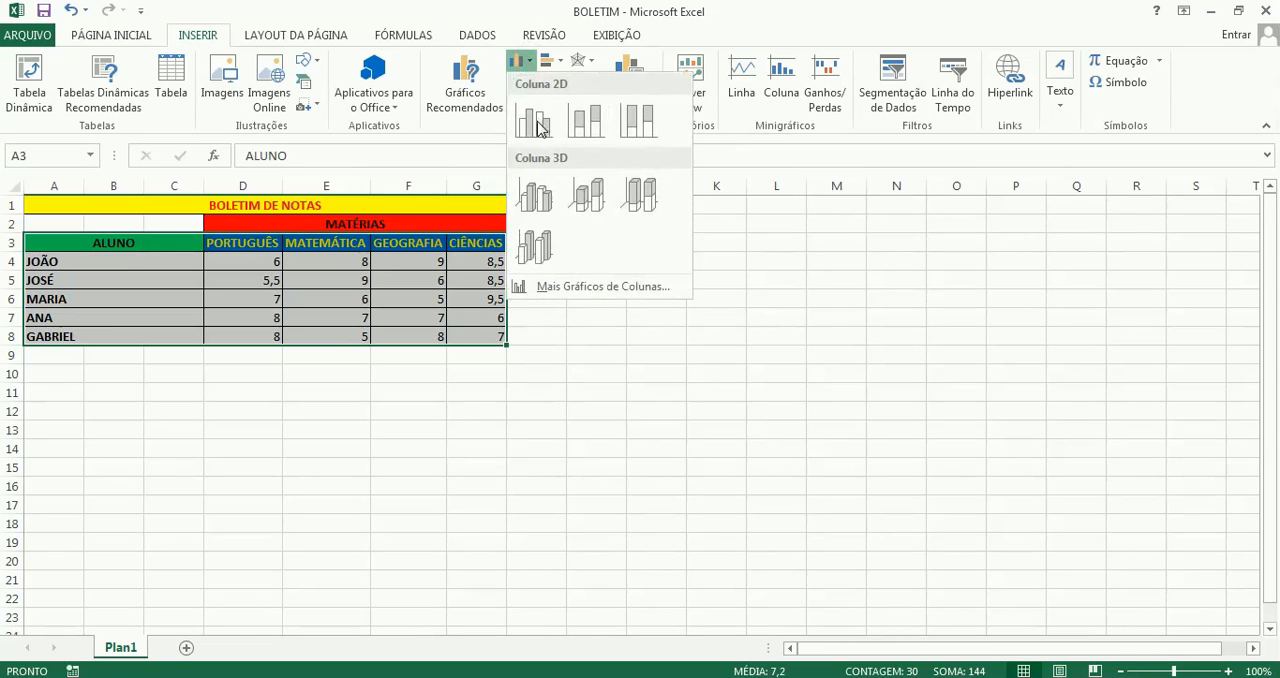
click(538, 125)
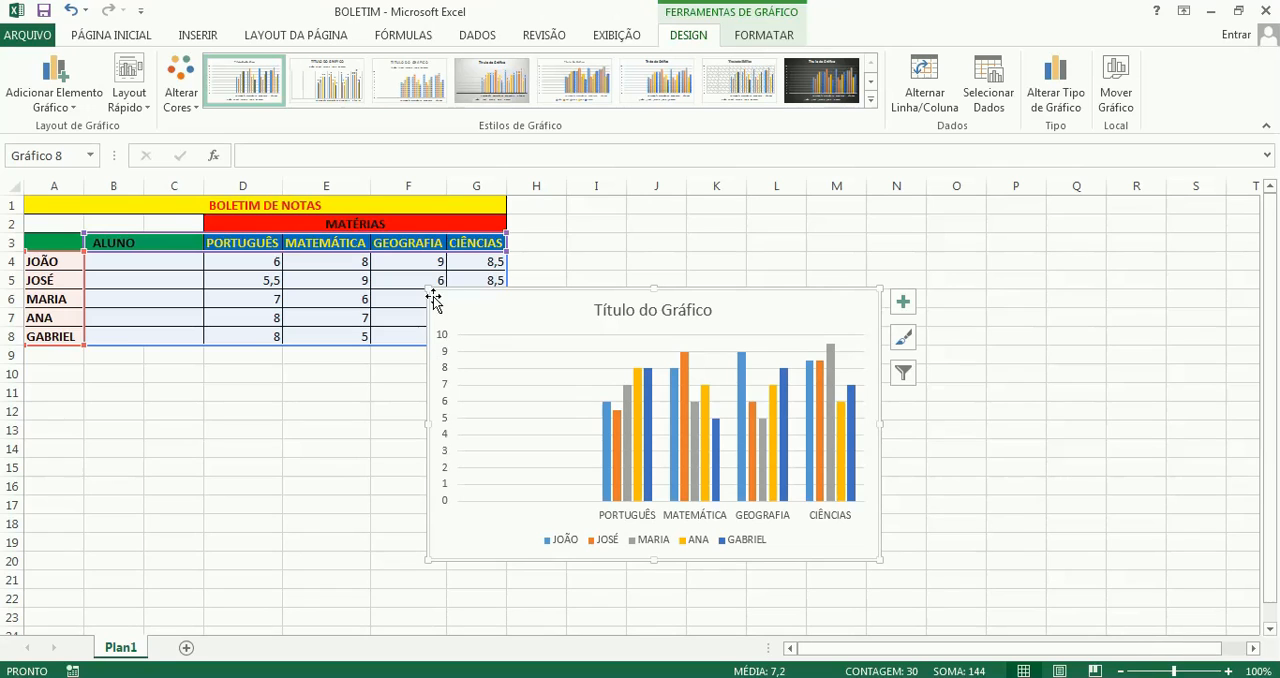
mouse_move(450, 300)
mouse_down()
mouse_move(534, 320)
mouse_move(626, 274)
mouse_move(606, 217)
mouse_move(589, 212)
mouse_up()
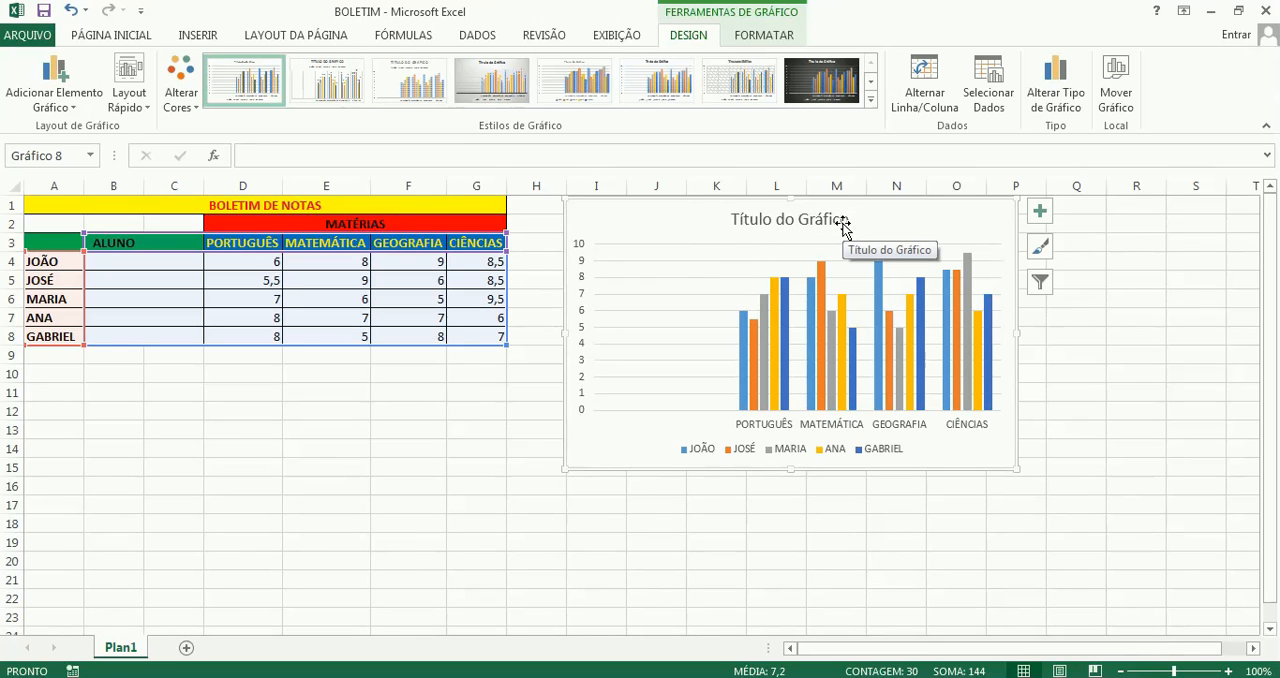
click(810, 220)
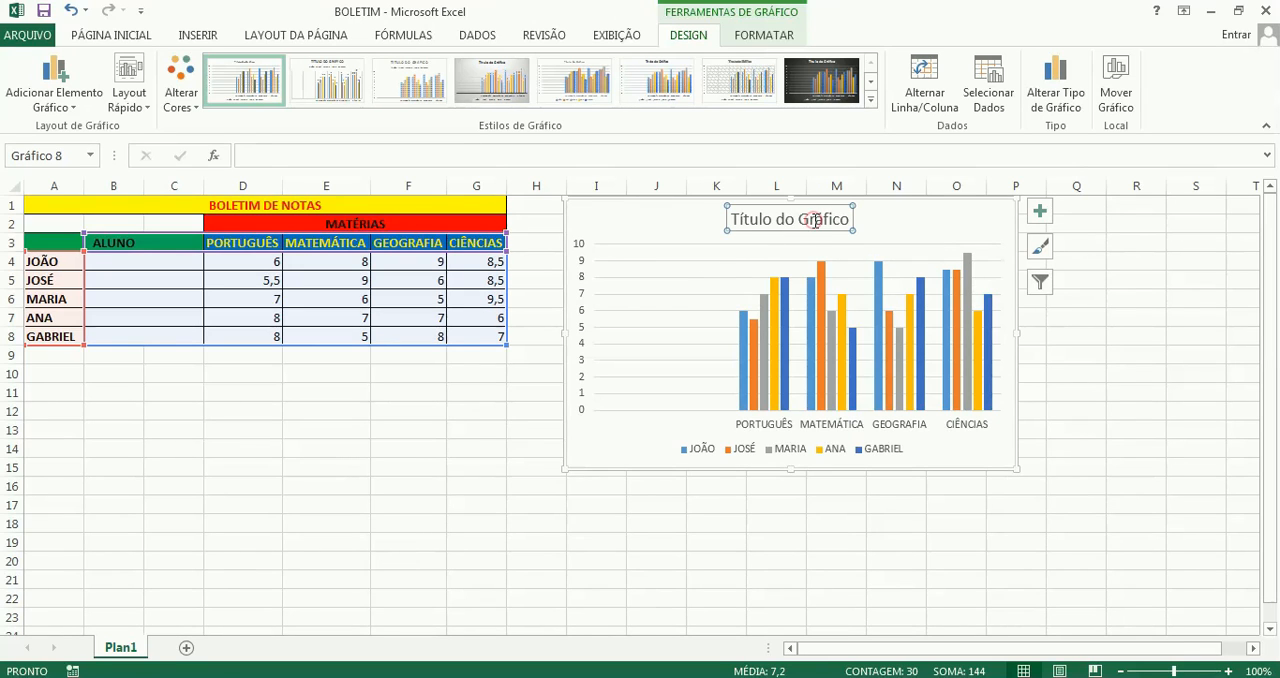
key(Delete)
key(Delete)
key(Delete)
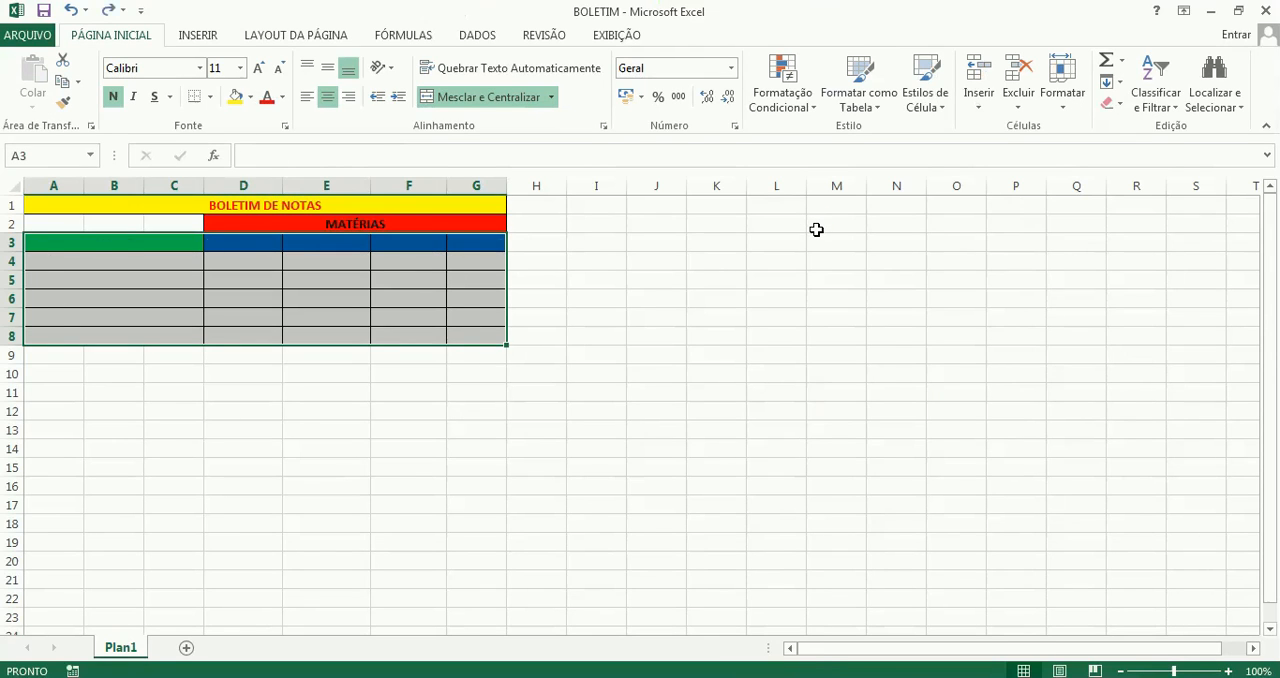
key(ctrl+z)
key(ctrl+z)
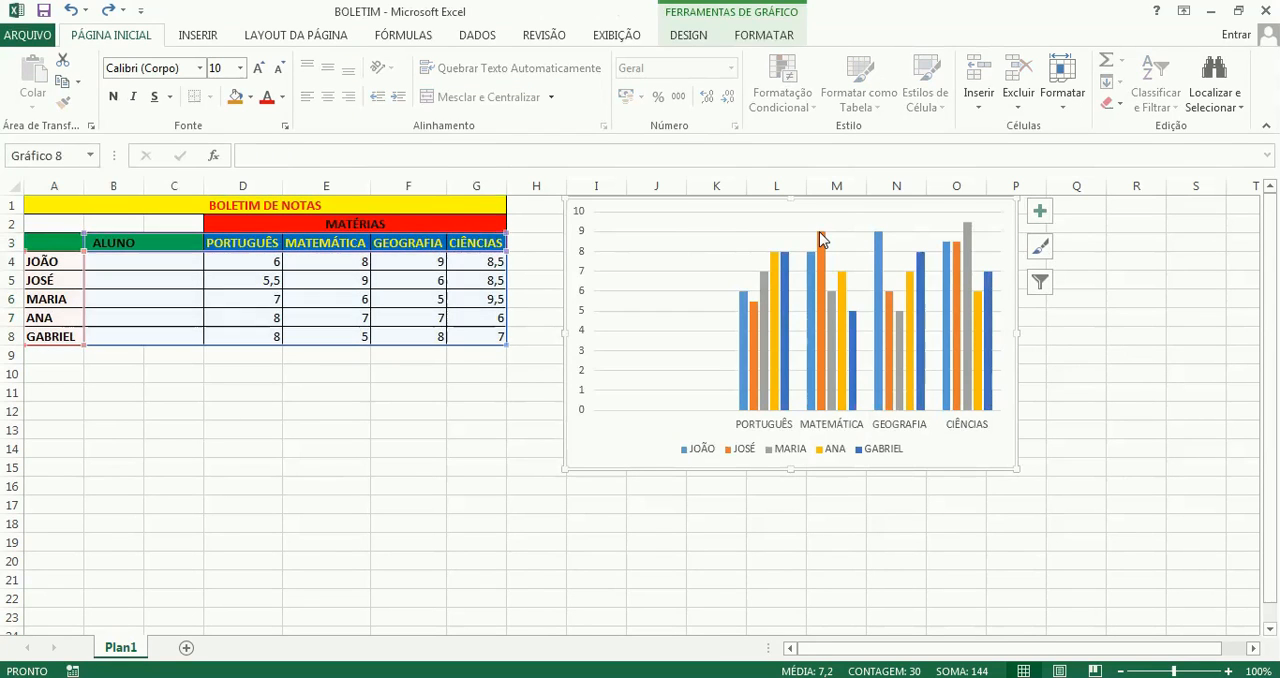
key(ctrl+z)
Replace the chart title with "GRÁFICO DE NOTAS"
double_click(822, 220)
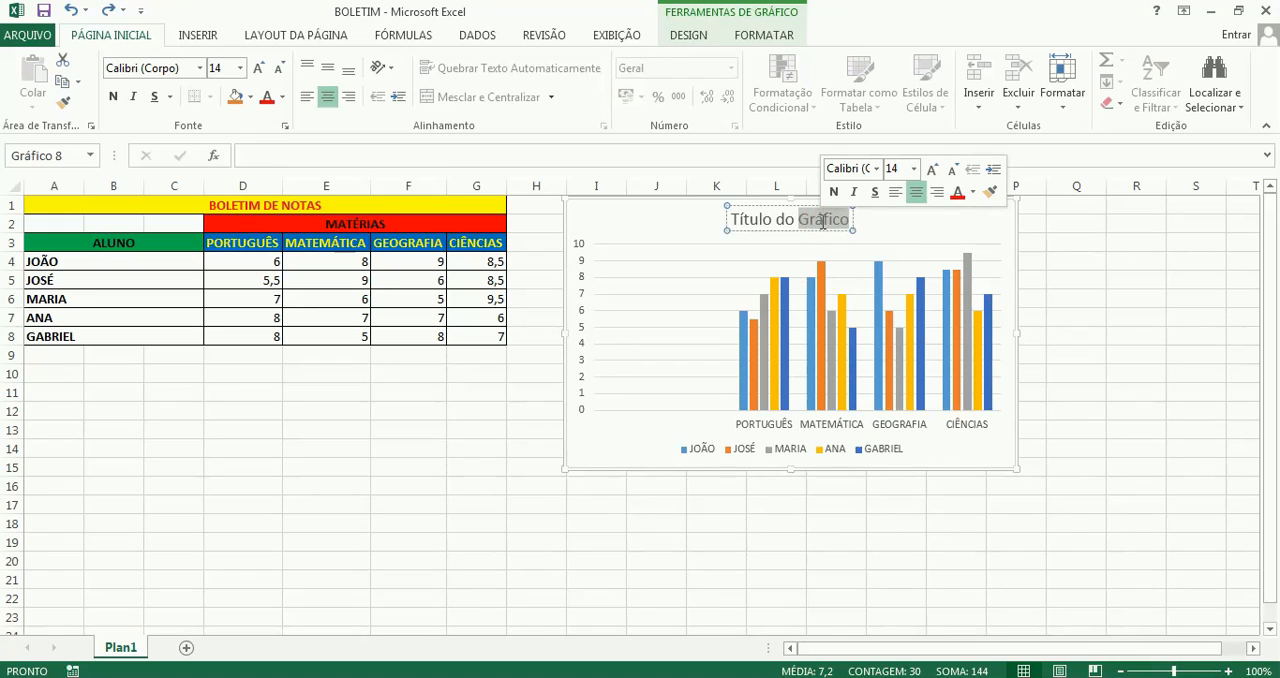
key(BackSpace)
key(BackSpace)
key(BackSpace)
key(BackSpace)
key(BackSpace)
key(BackSpace)
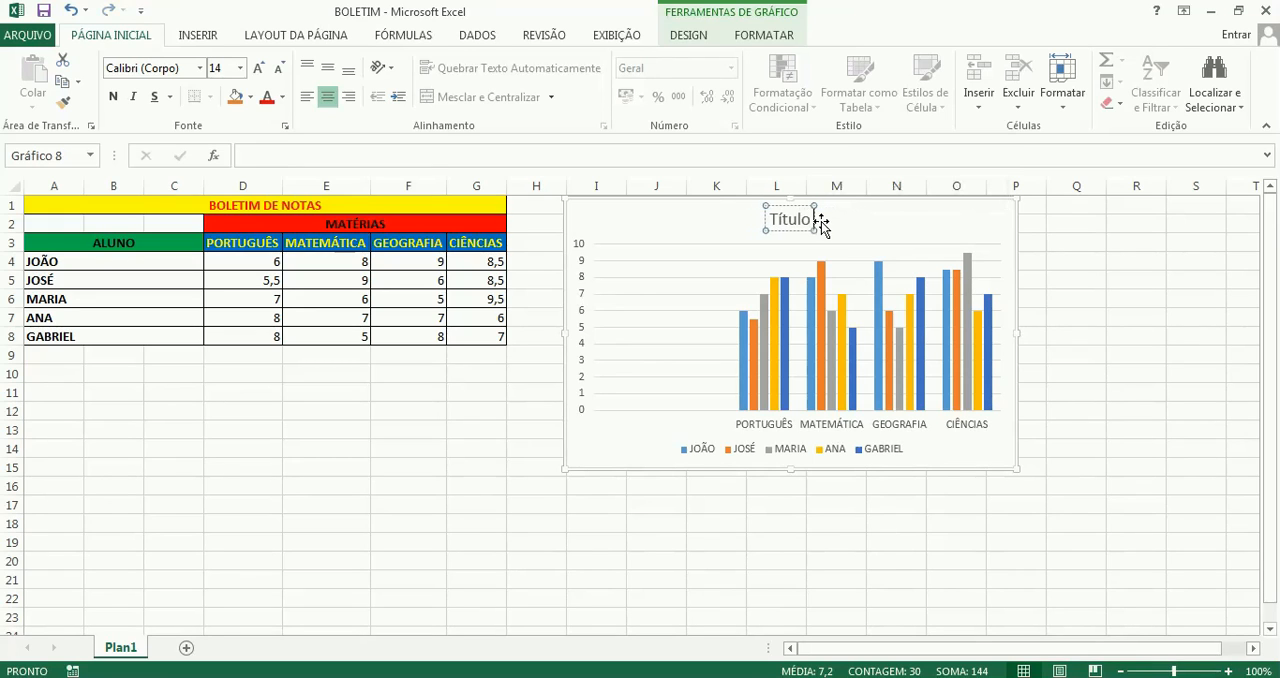
key(BackSpace)
key(BackSpace)
key(BackSpace)
key(BackSpace)
key(BackSpace)
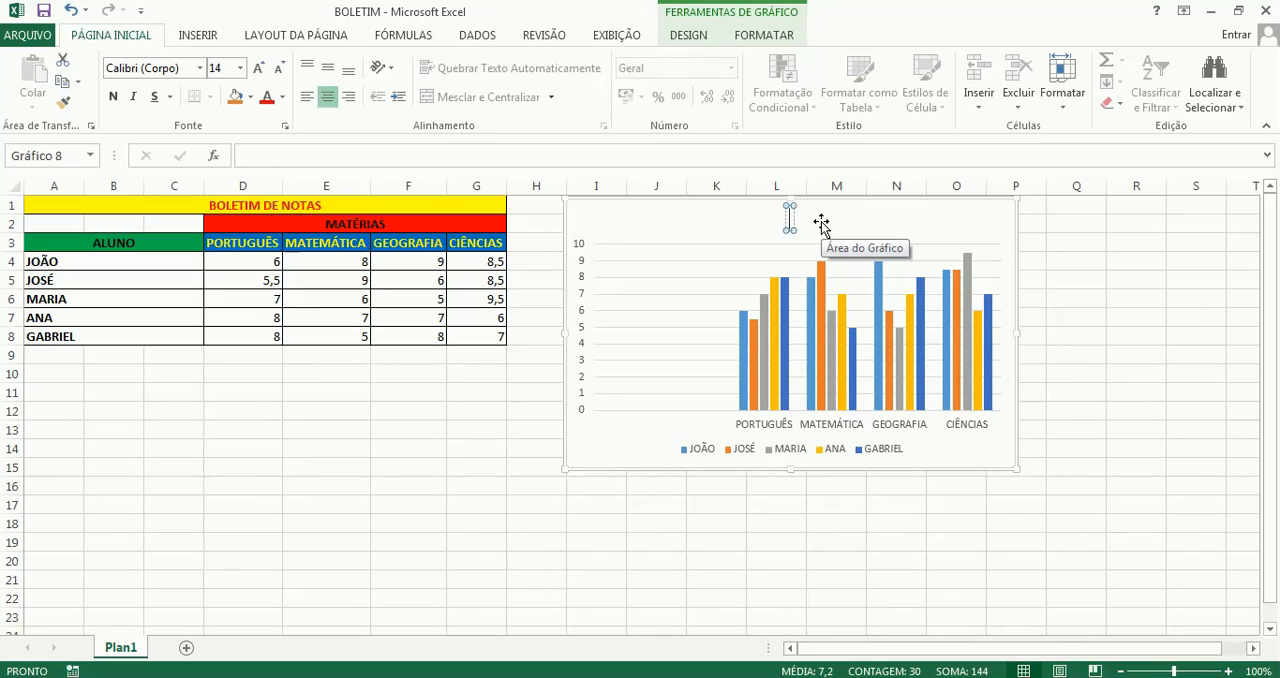
text(GRÁF)
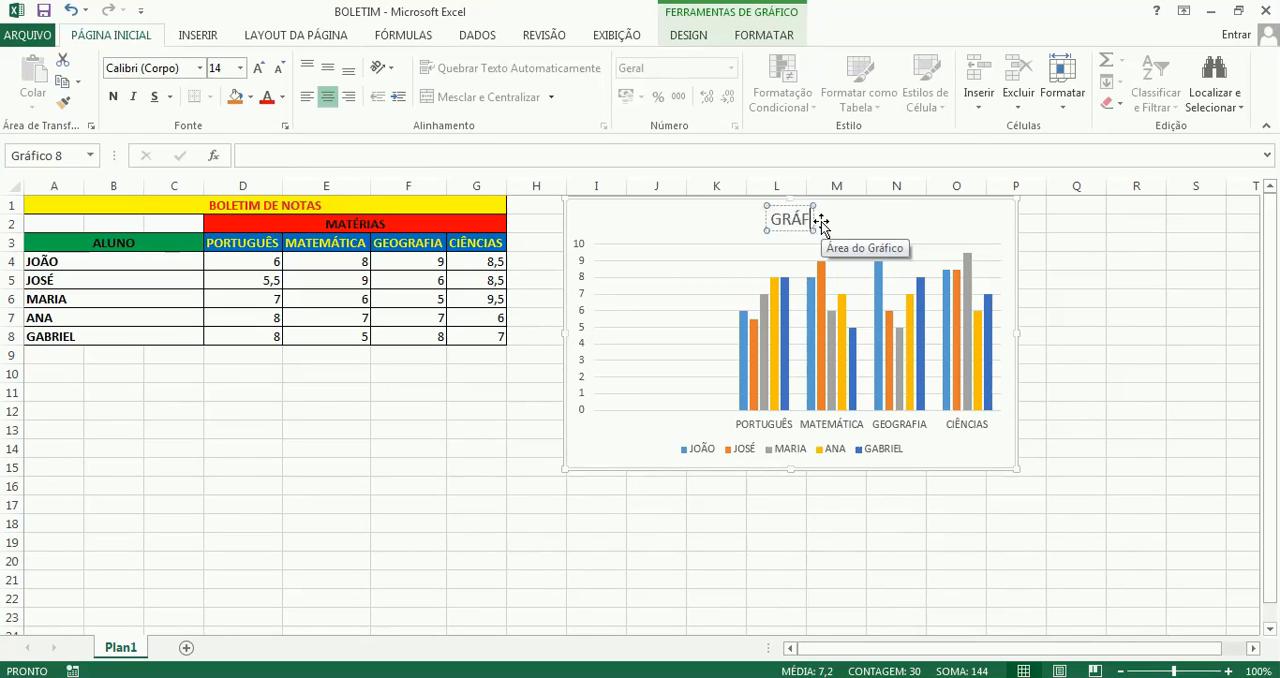
text(ICO)
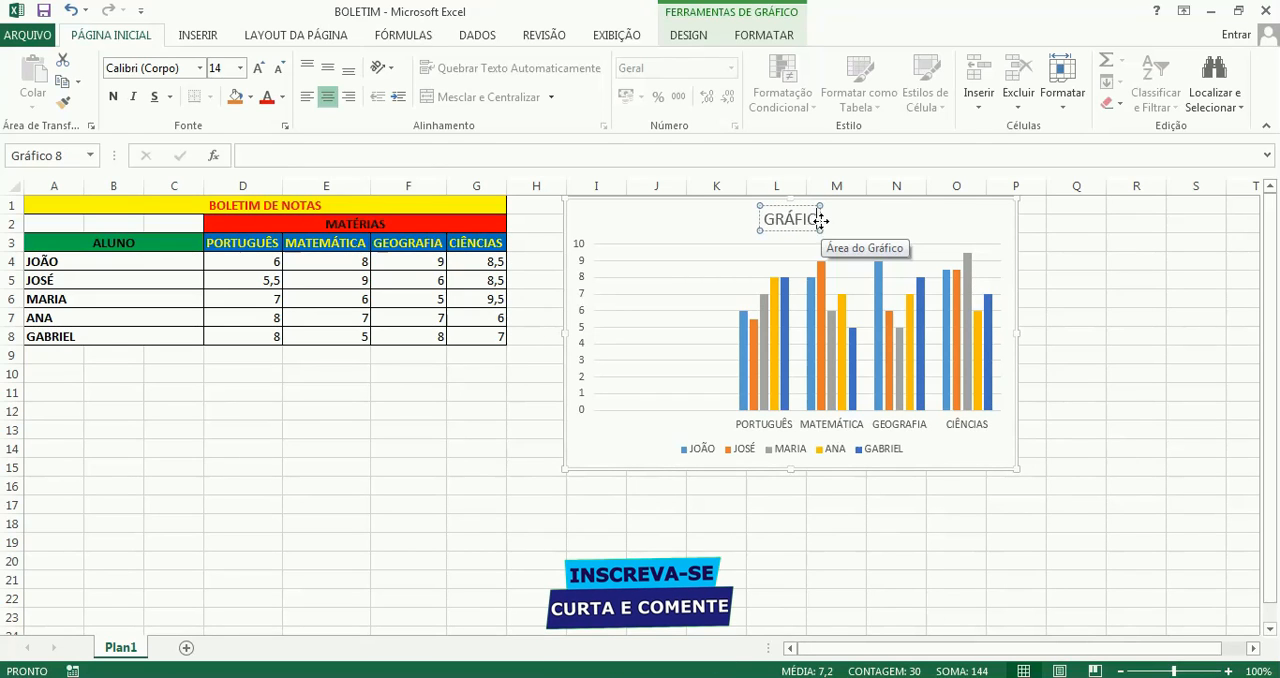
text( DE N)
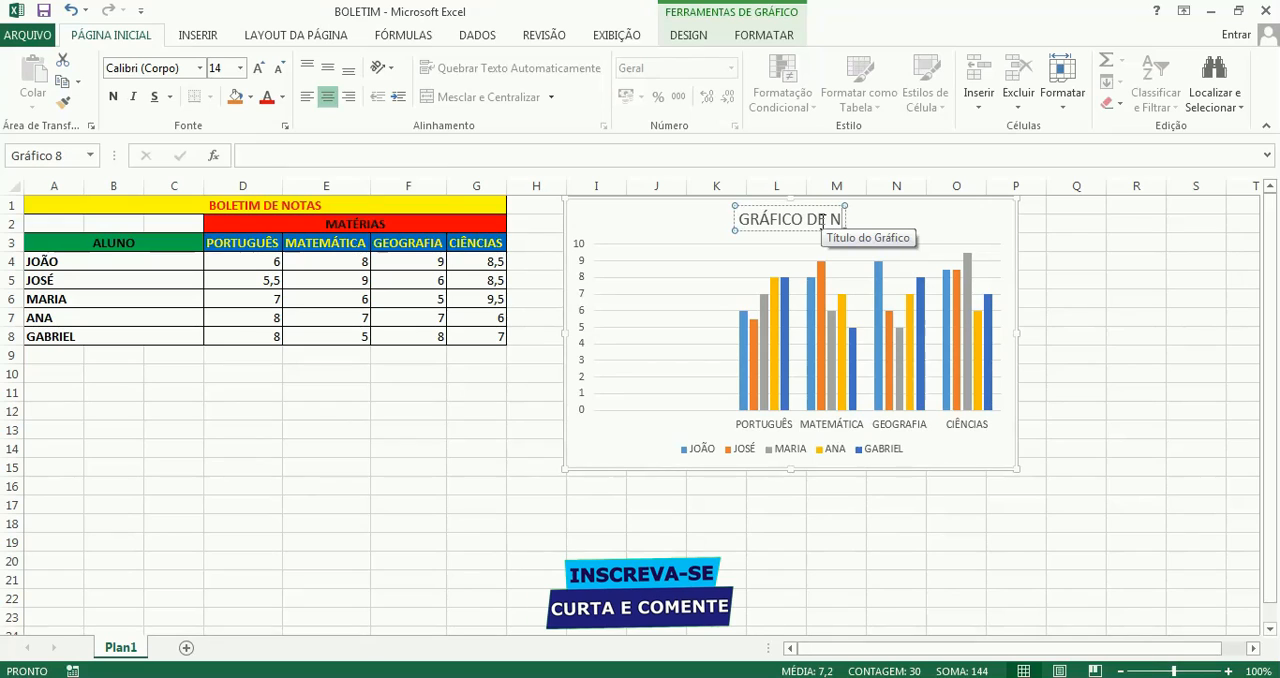
text(OTAS)
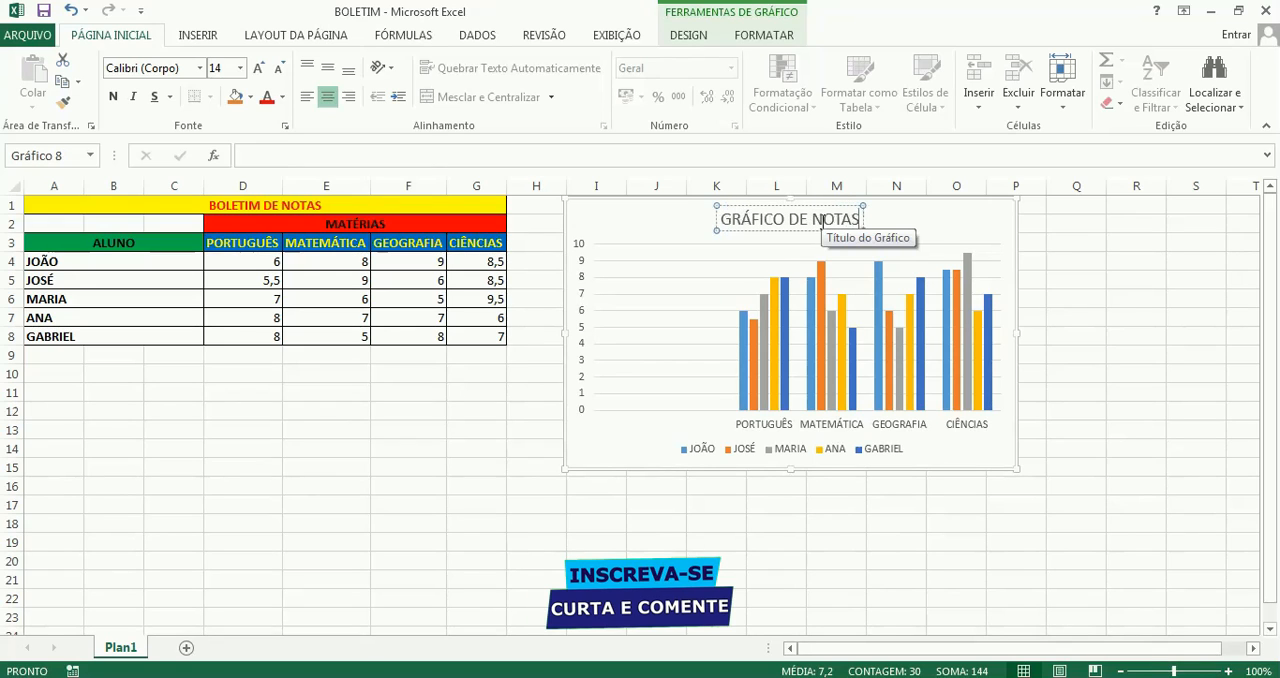
click(997, 226)
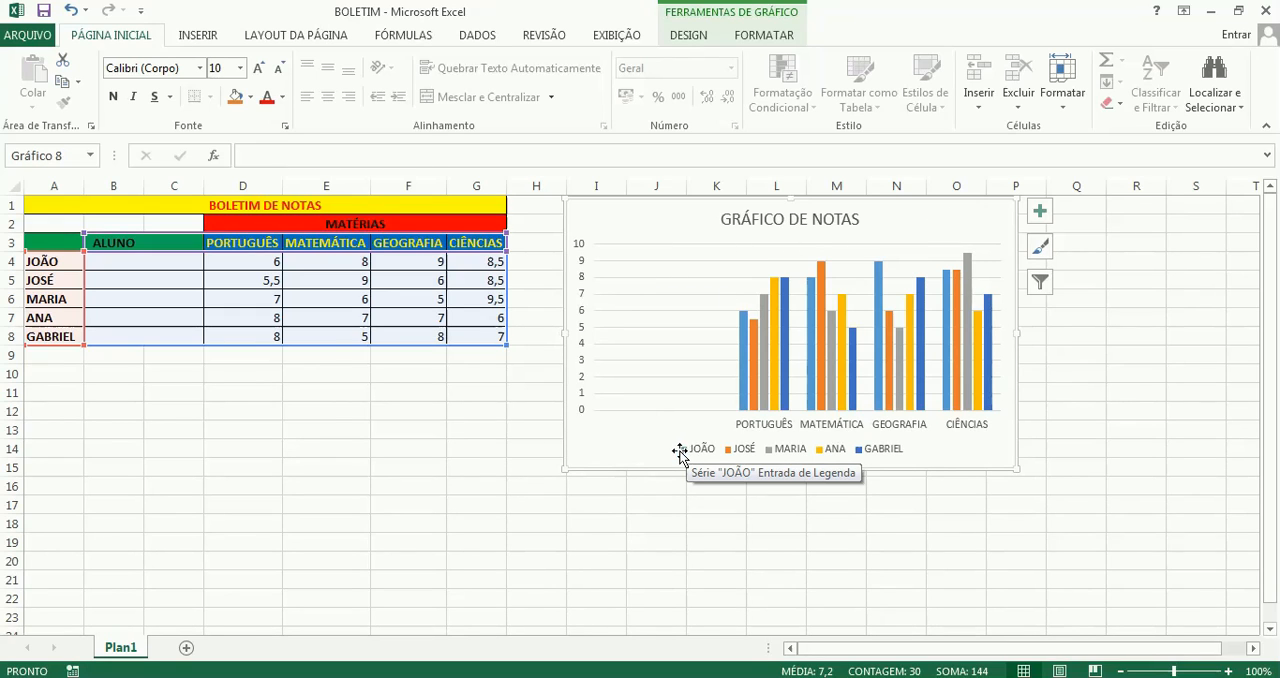
mouse_move(742, 362)
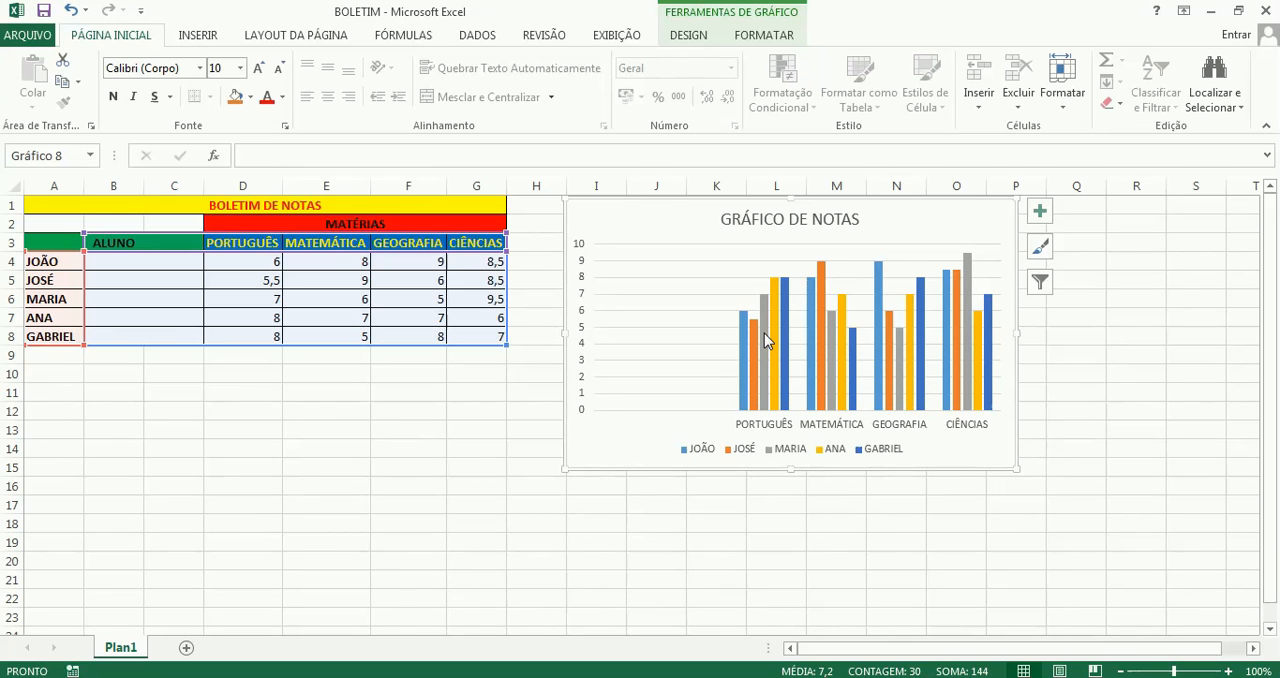
mouse_move(766, 333)
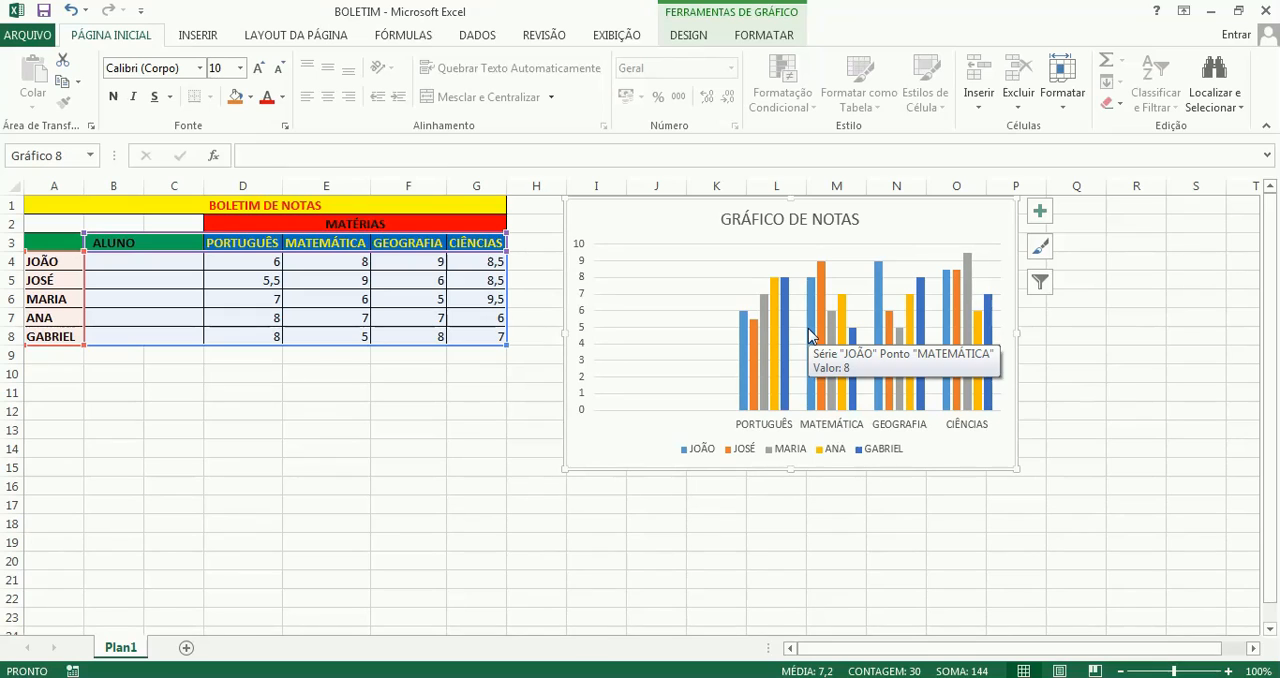
mouse_move(822, 336)
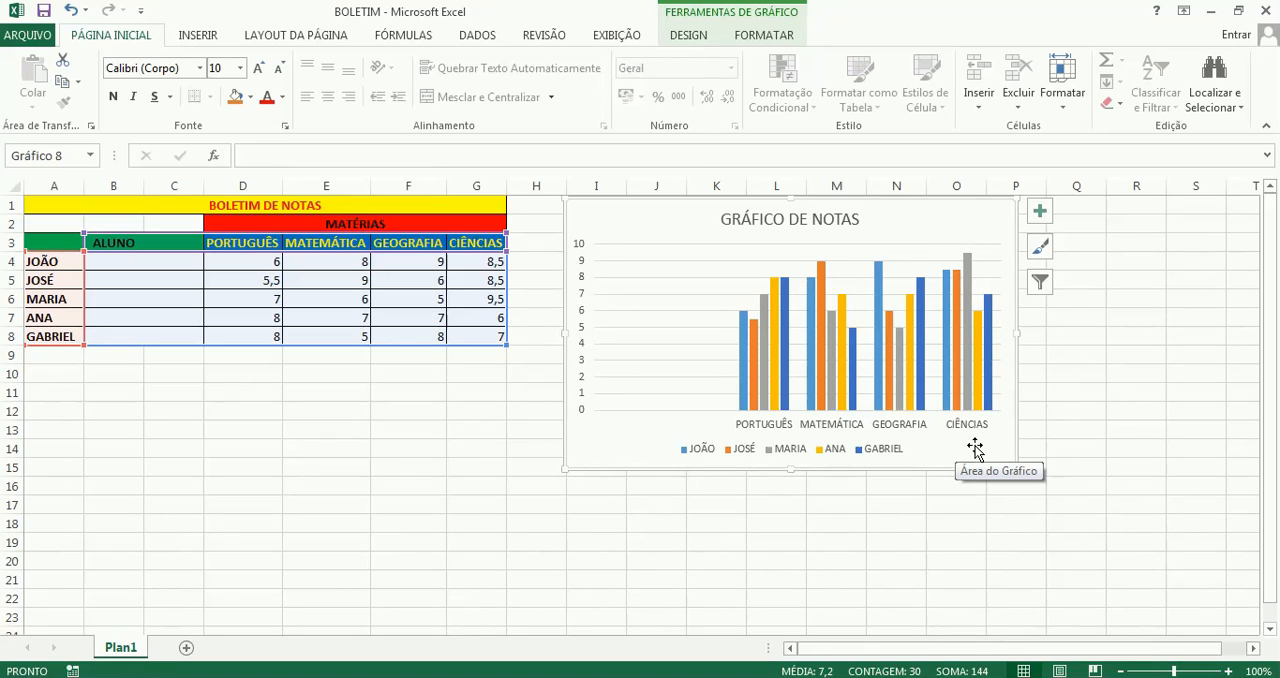
Apply the dark chart style Estilo 8 and the quick layout Layout 2 to the grades chart
click(609, 214)
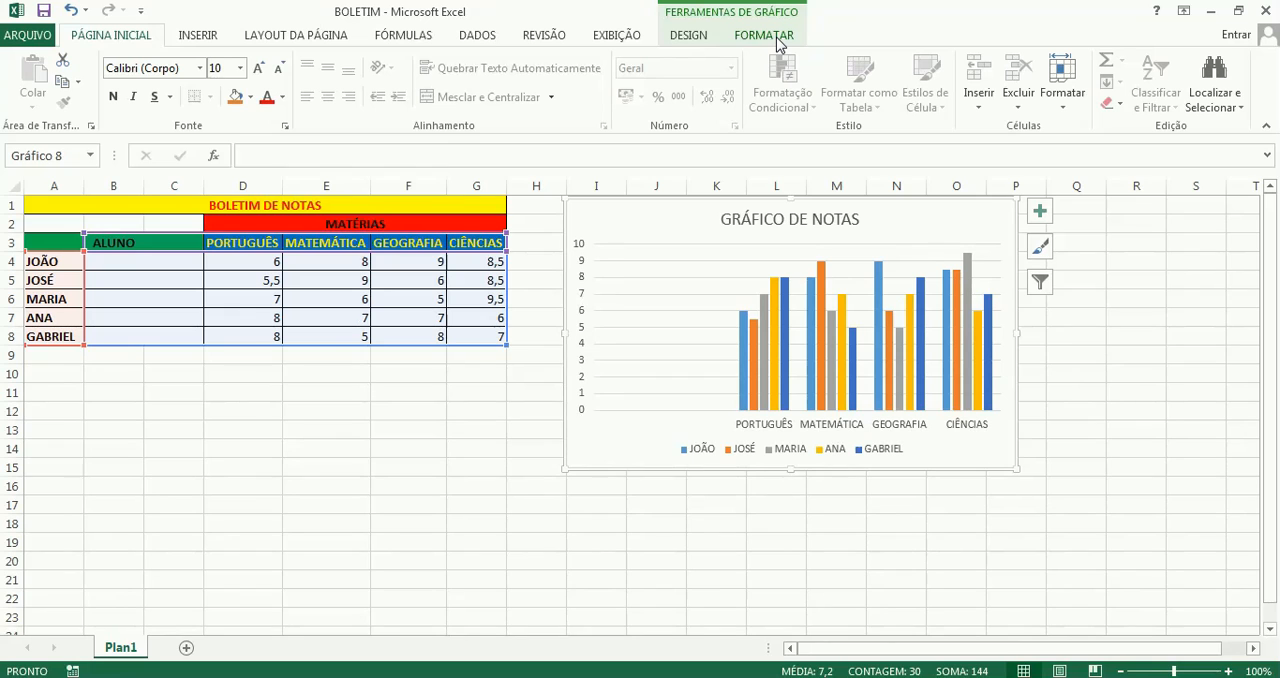
click(690, 38)
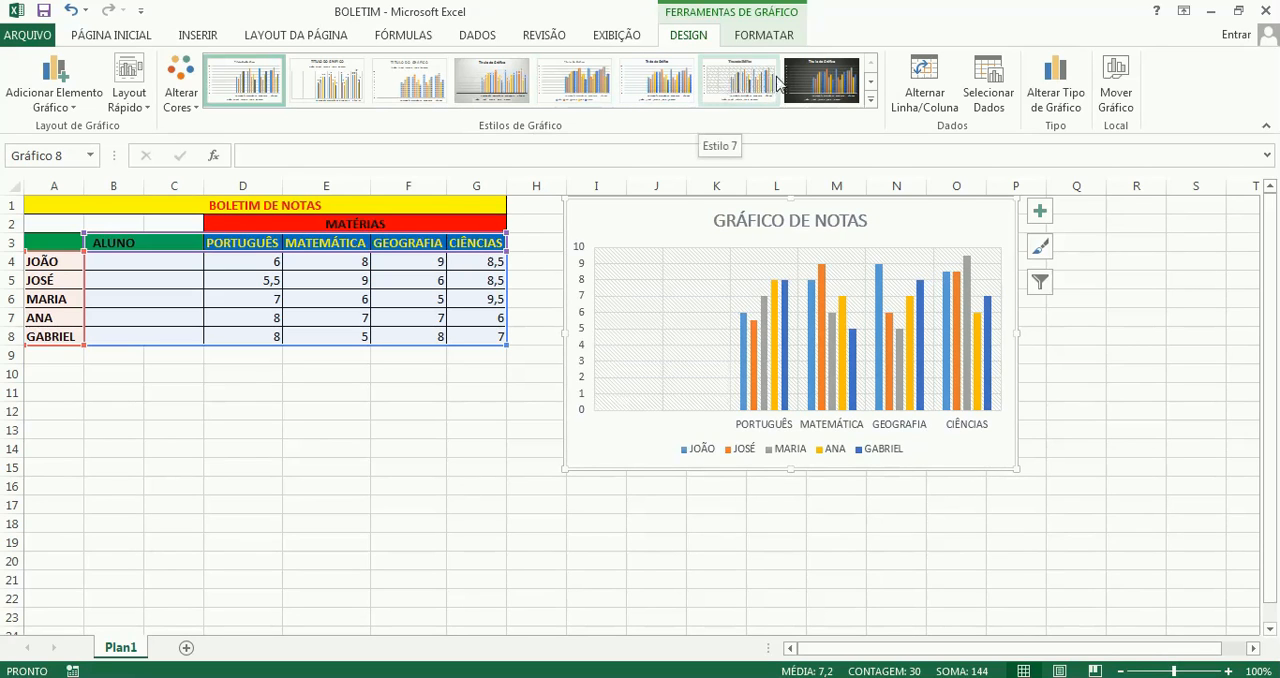
click(872, 102)
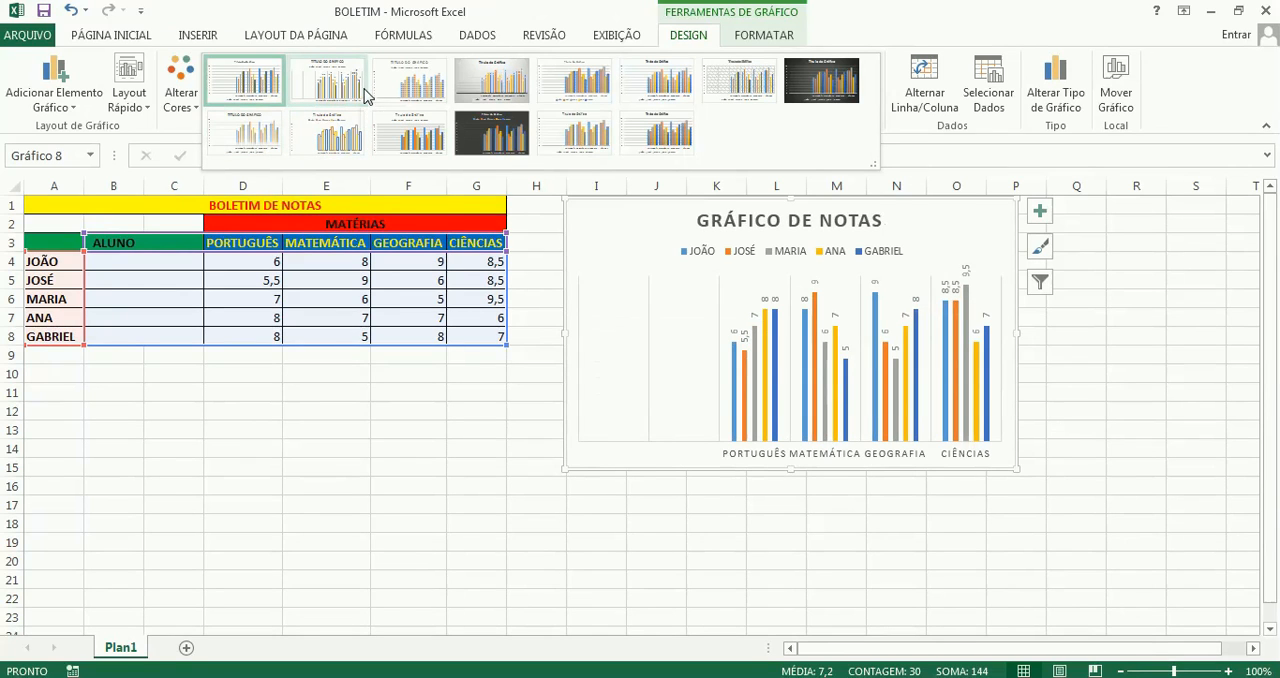
click(818, 88)
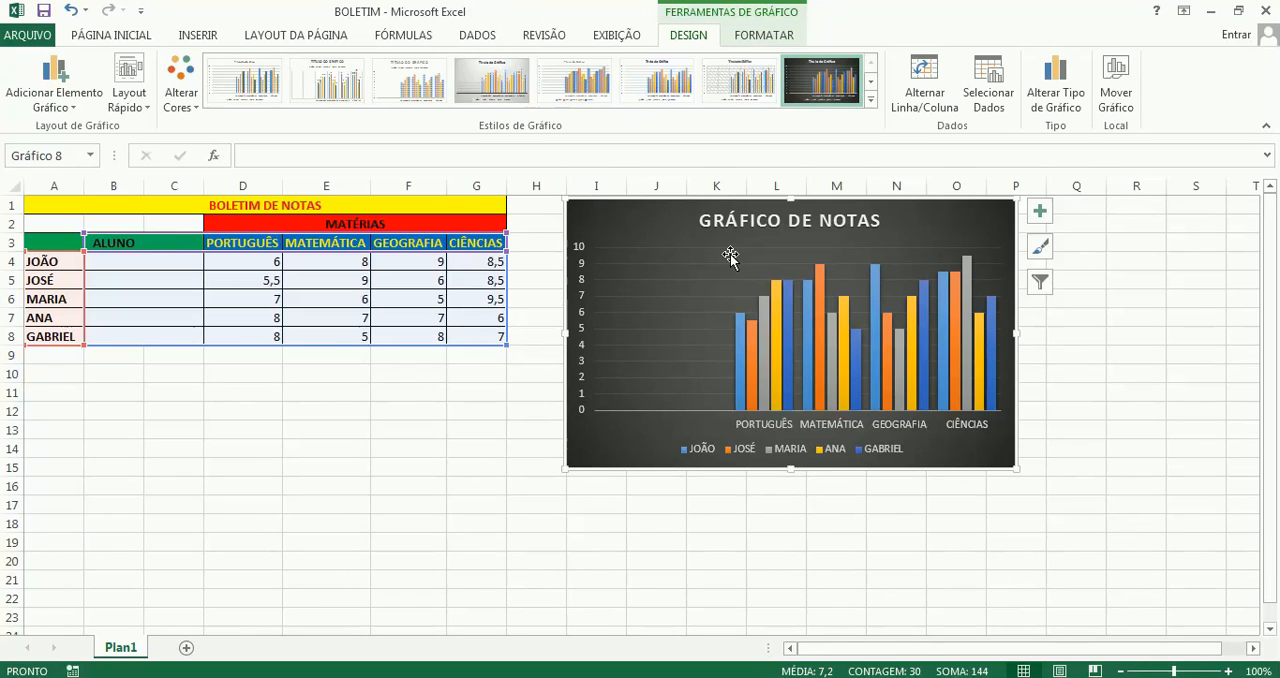
click(136, 108)
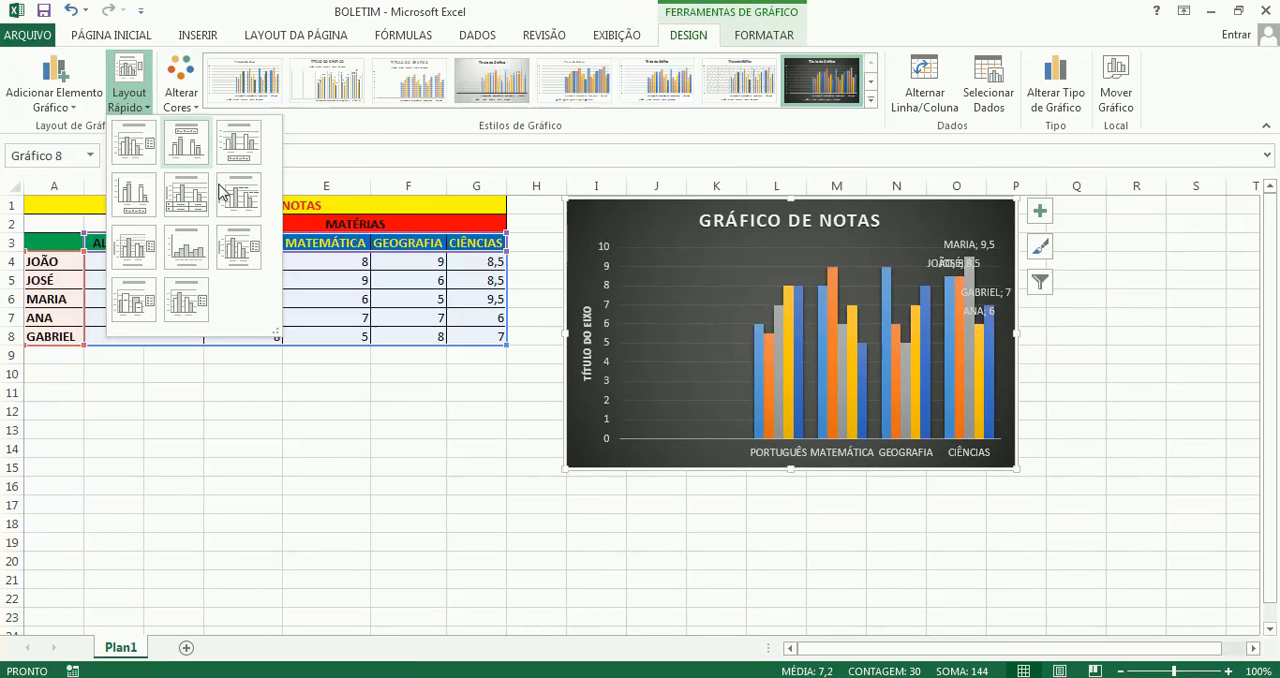
click(194, 152)
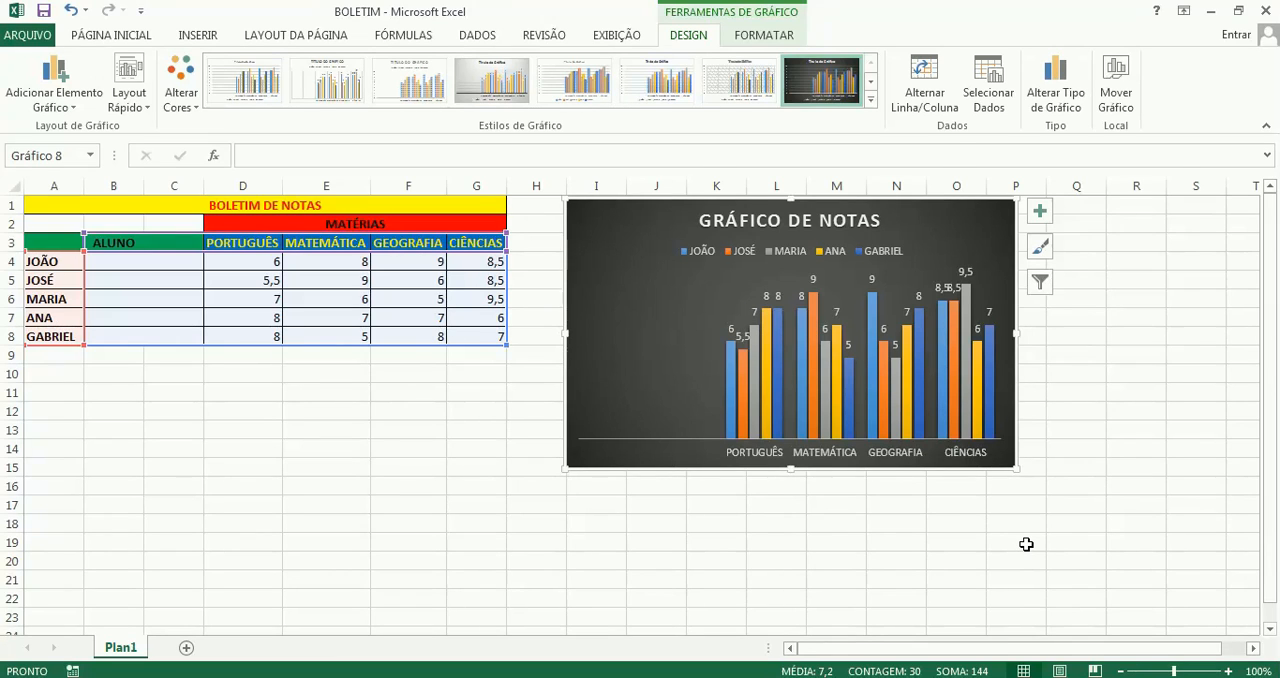
Set the first student's PORTUGUÊS grade in D4 to 10 to test the chart's link to the table, and set it back to 6
click(261, 263)
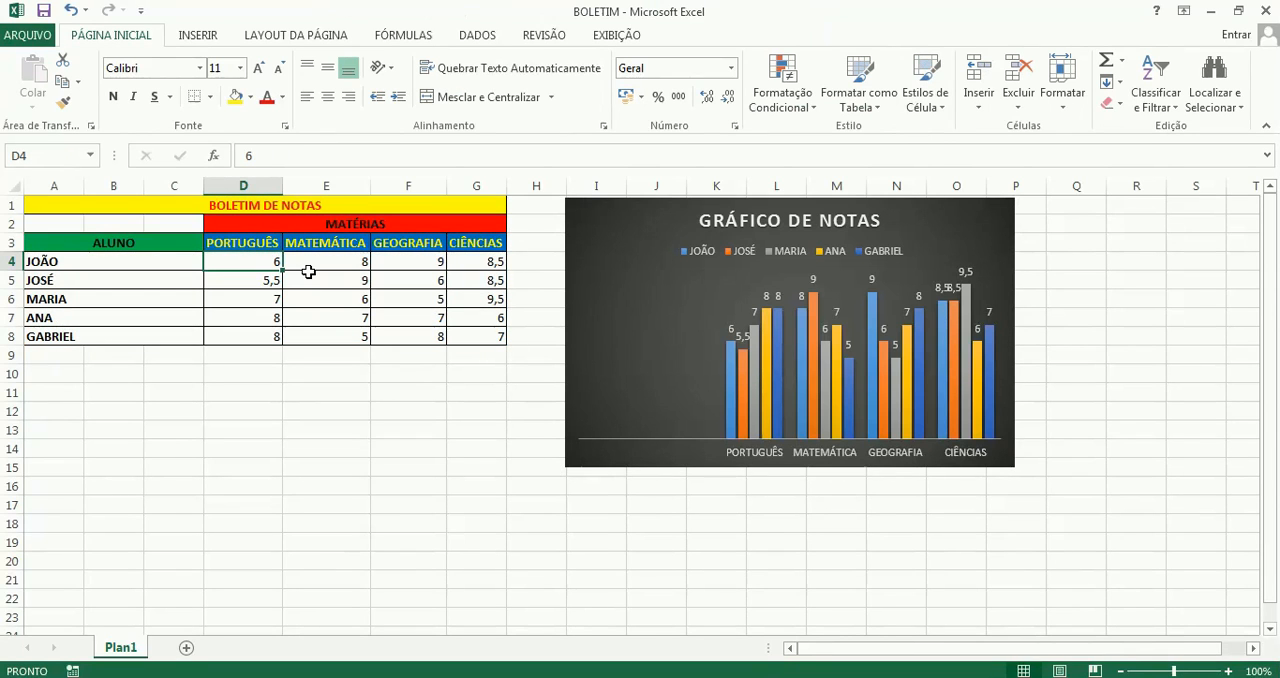
text(10)
key(Return)
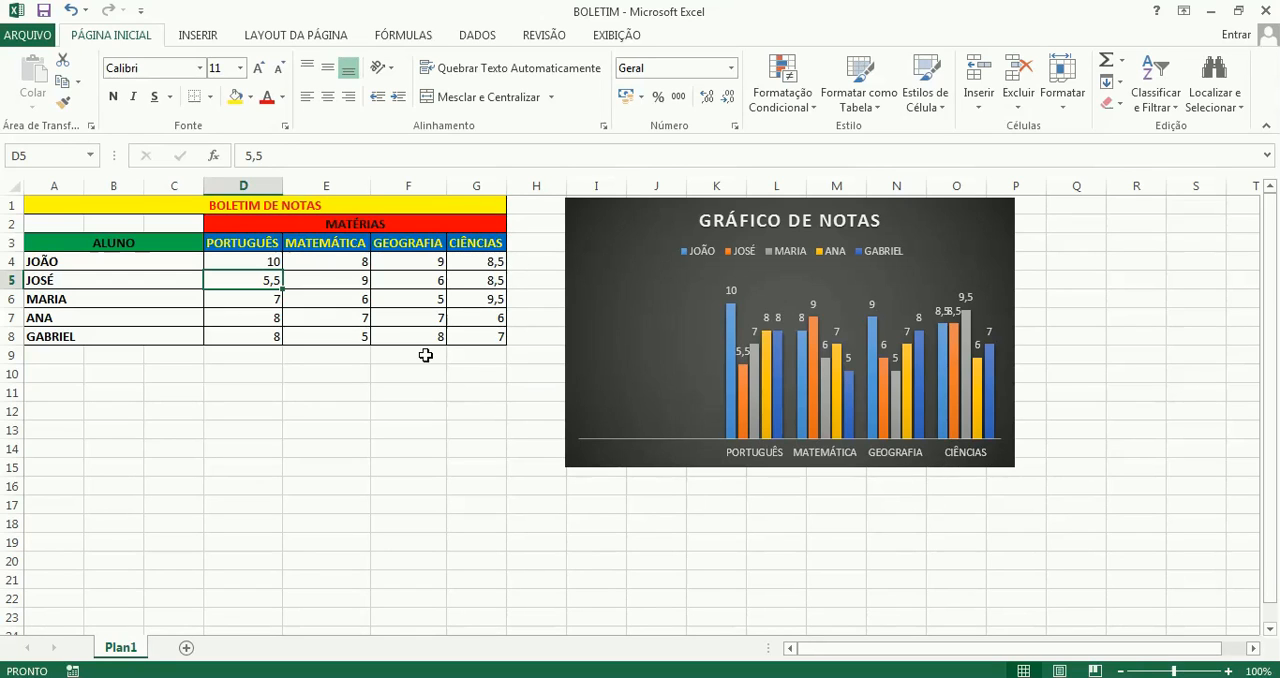
click(259, 264)
text(6)
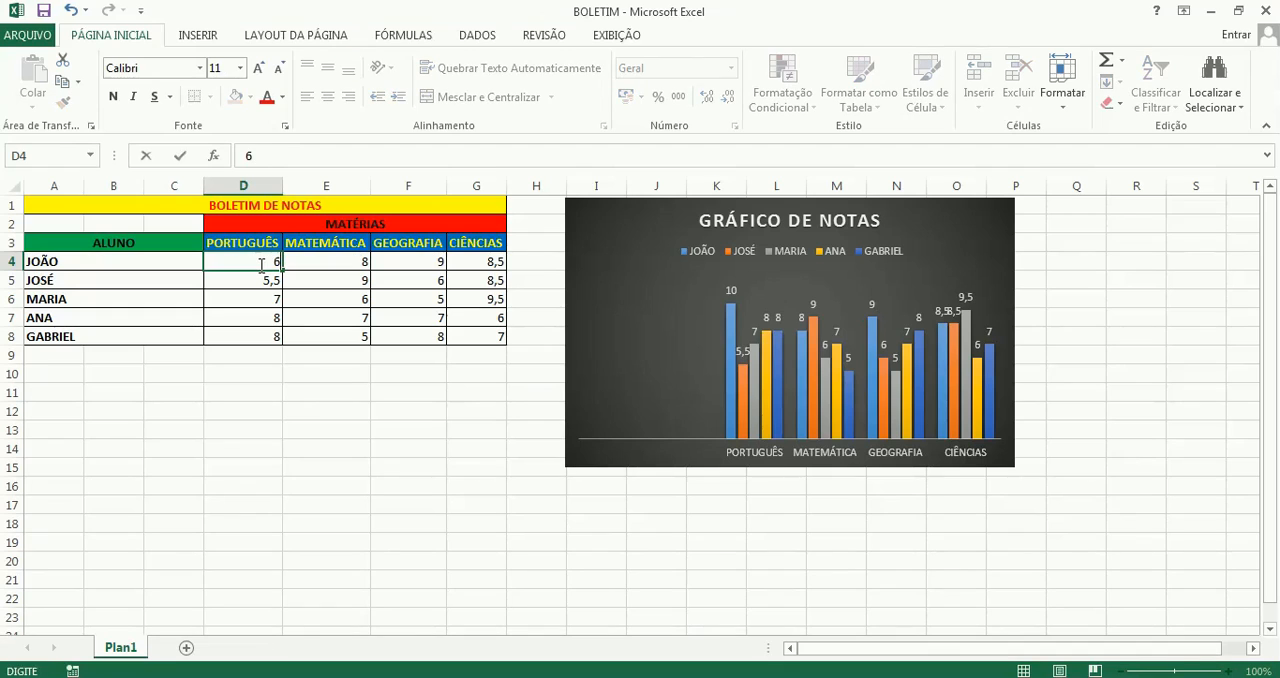
key(Return)
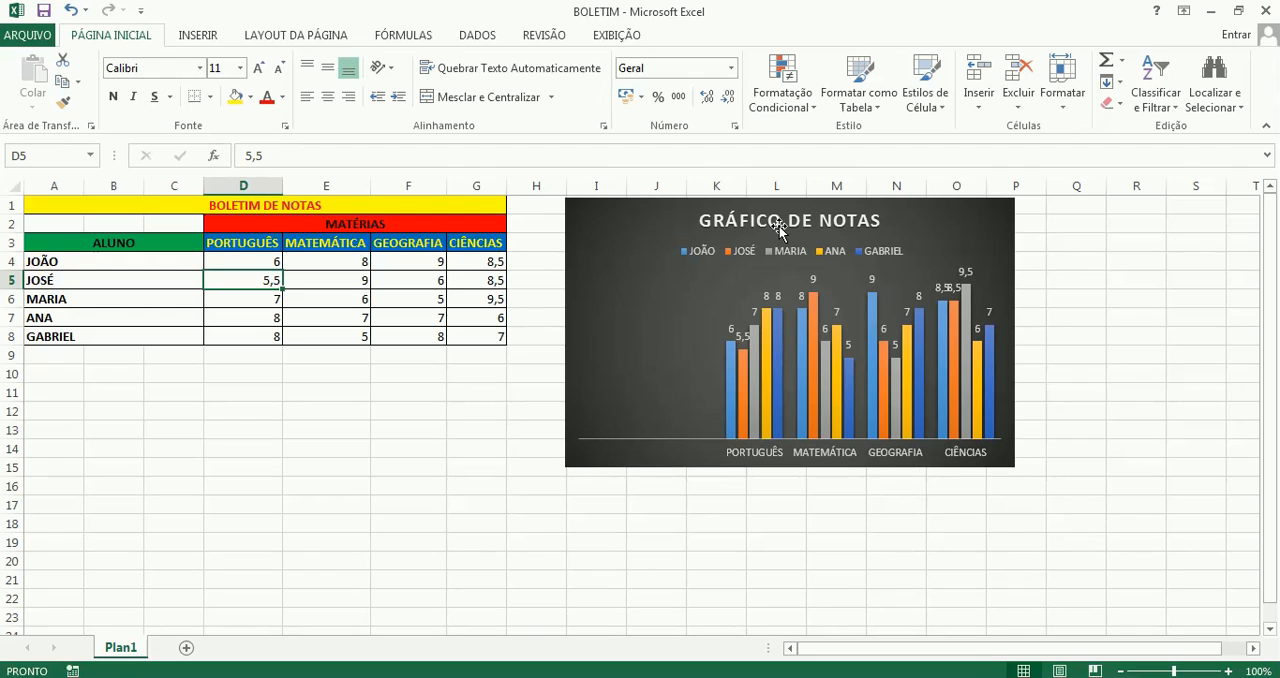
Delete the grades chart from the worksheet
click(620, 230)
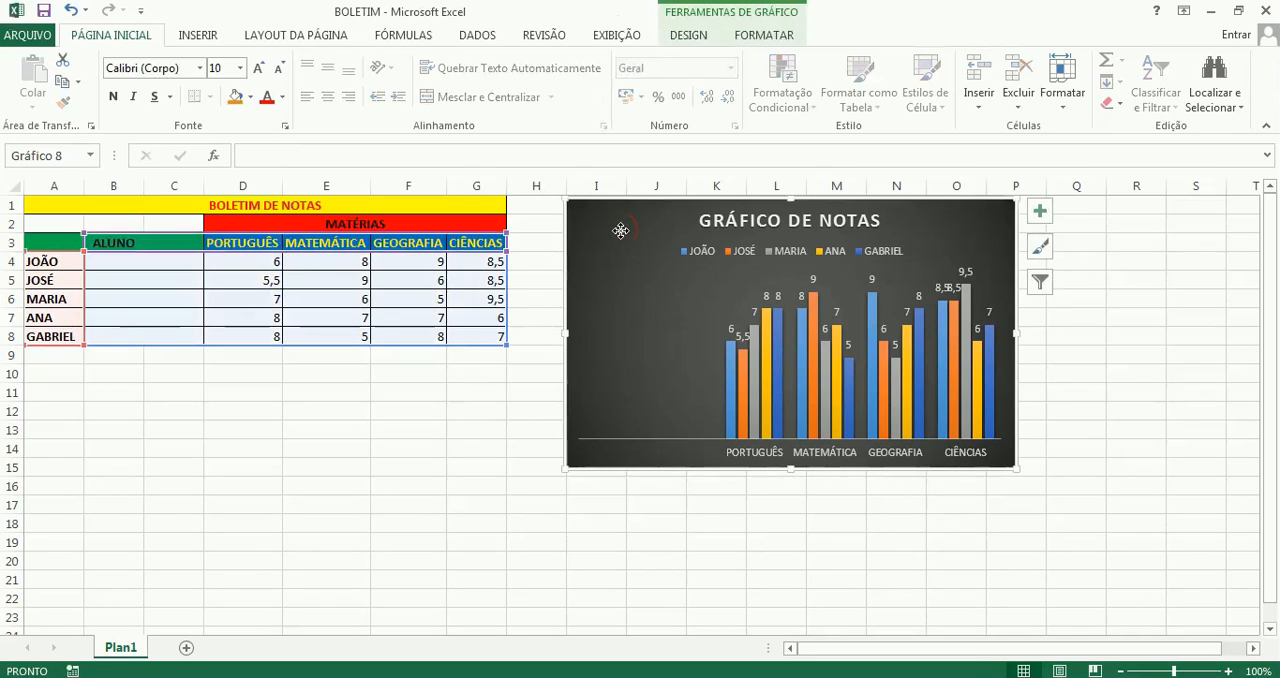
key(Delete)
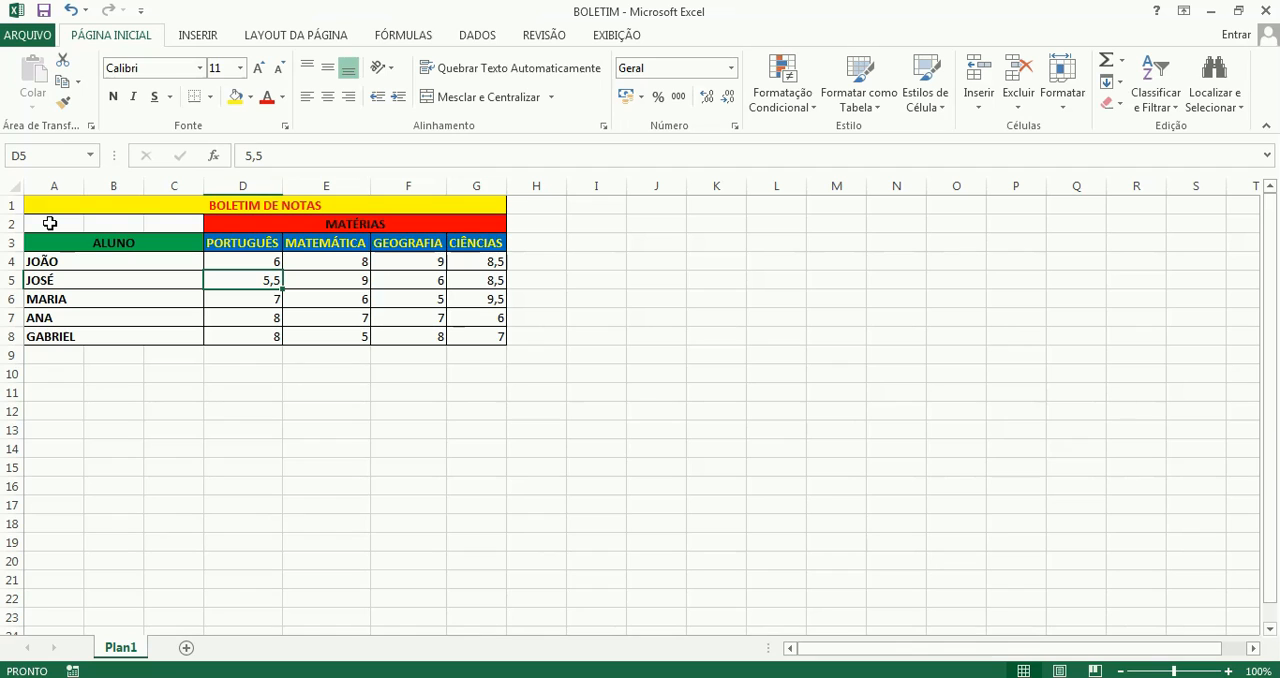
Insert a 2D clustered column chart (Colunas Agrupadas) from the range A2:G8 and place it beside the grades table, starting near column H
drag(49, 223, 464, 336)
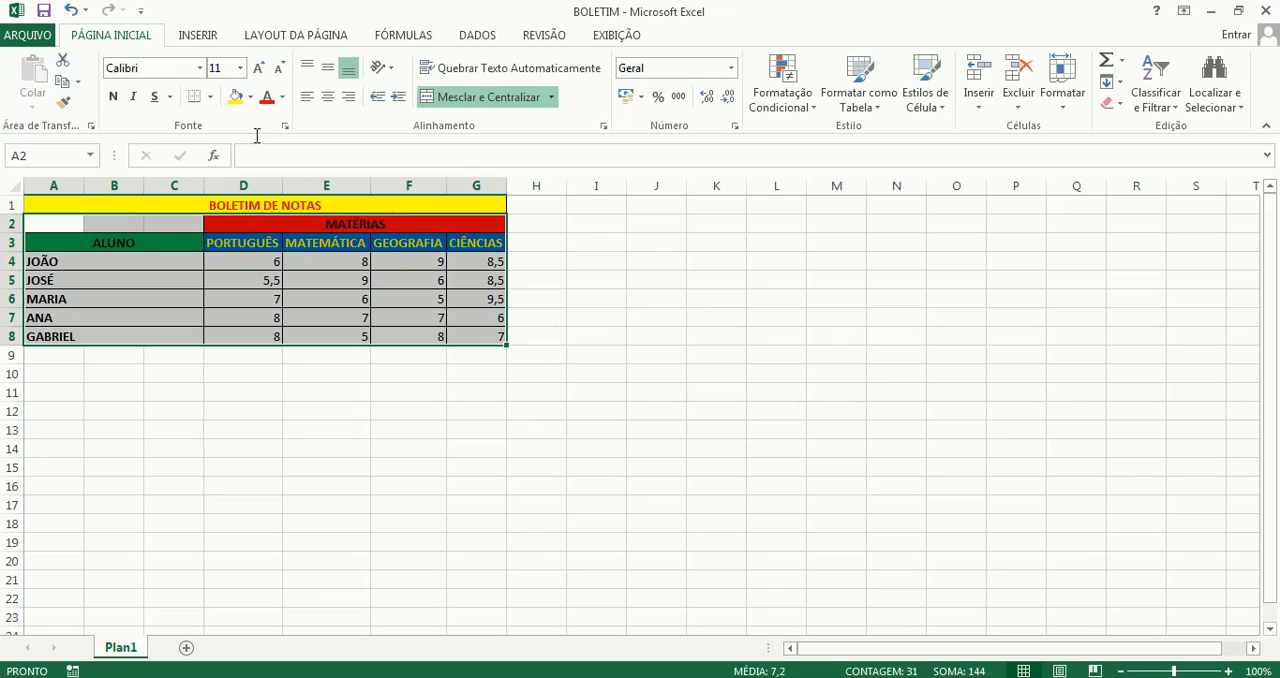
click(194, 37)
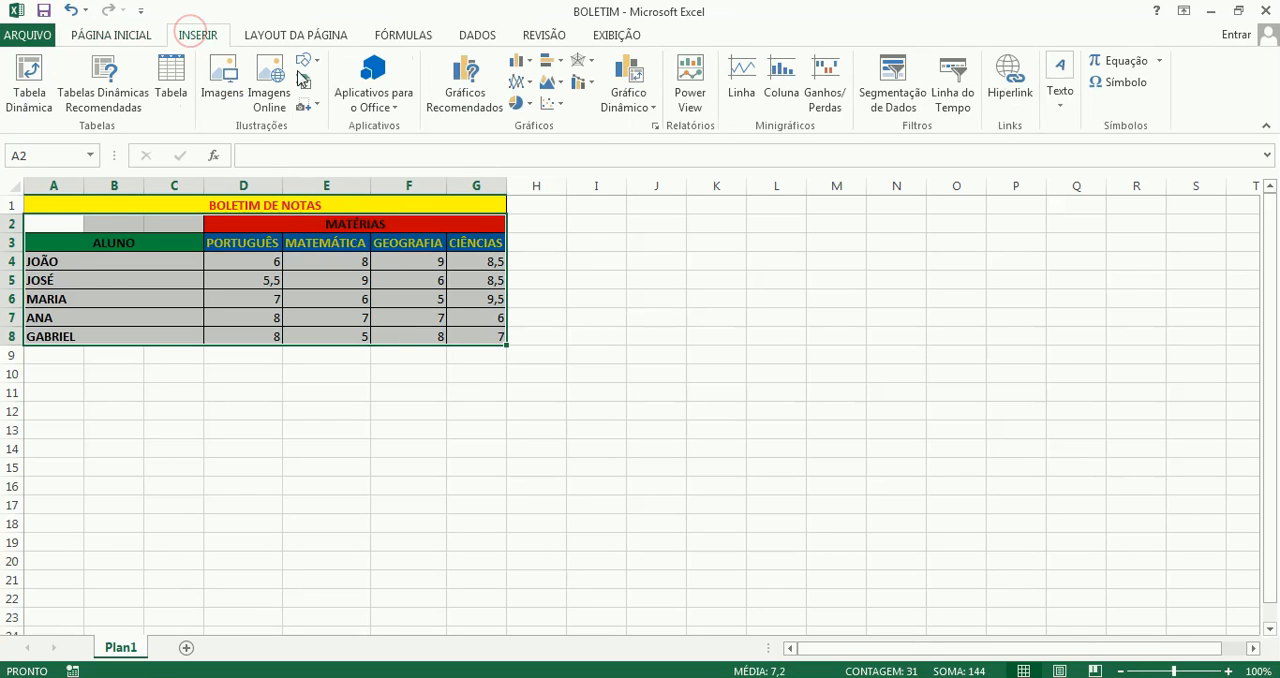
click(530, 63)
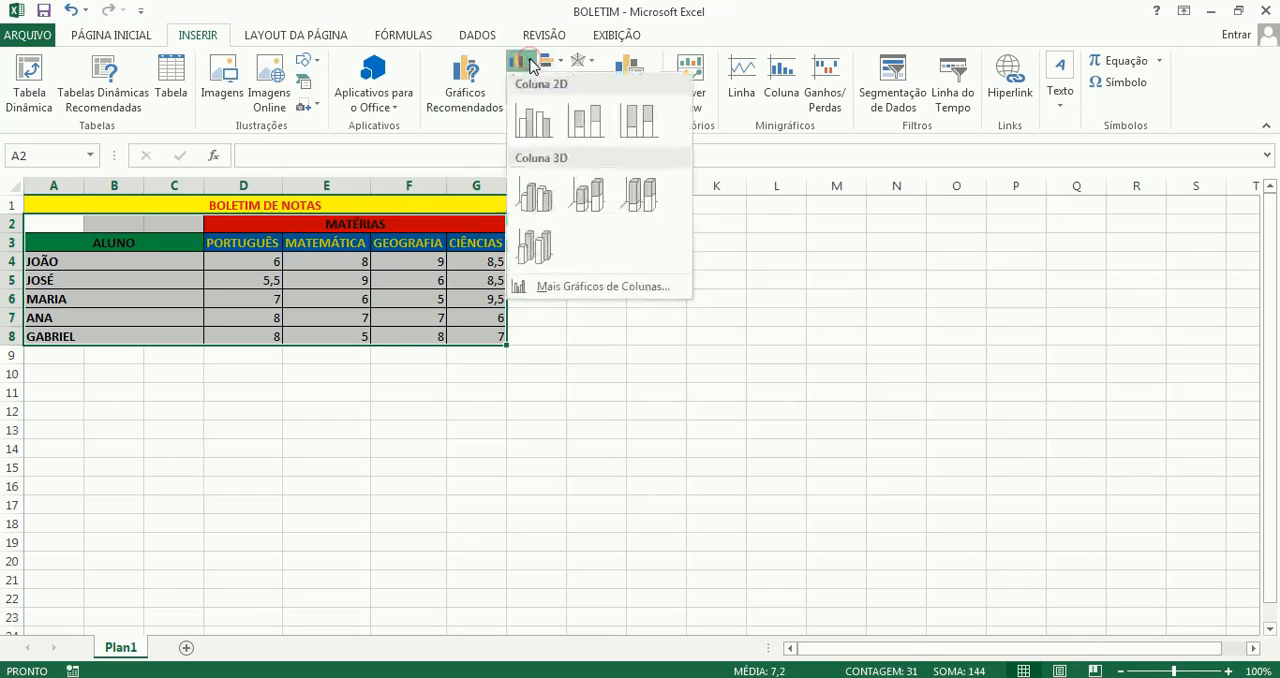
click(541, 132)
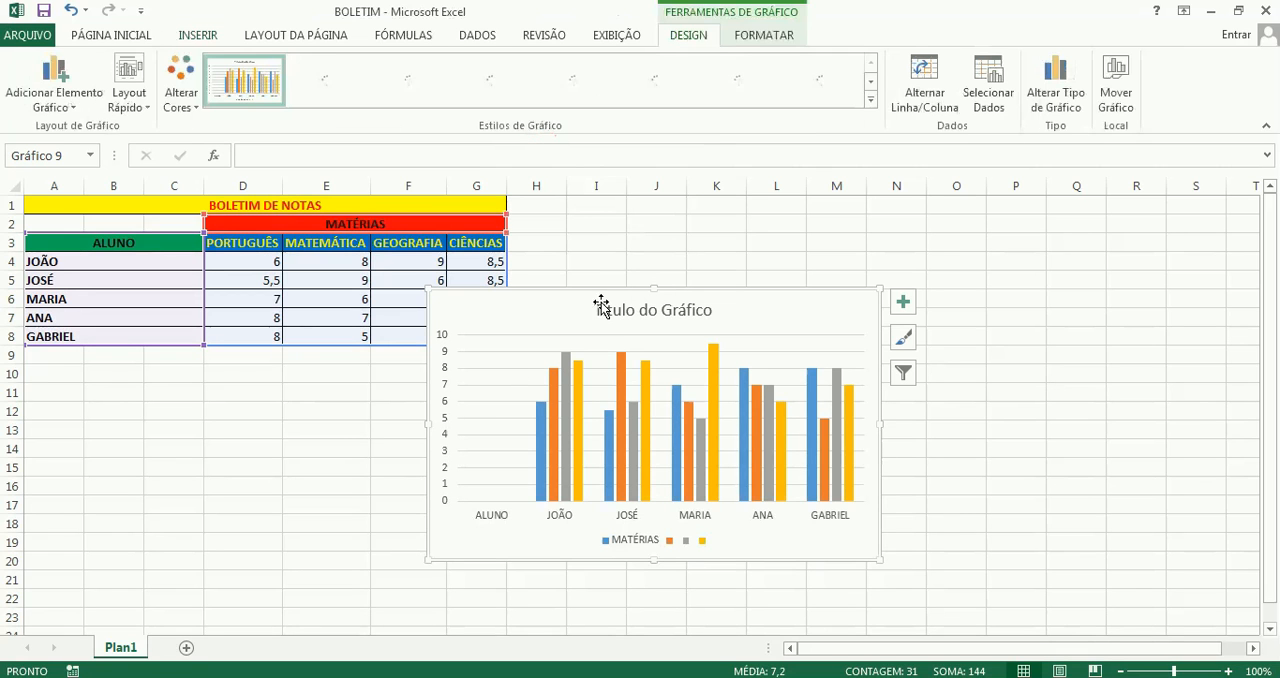
mouse_move(559, 297)
mouse_down()
mouse_move(671, 237)
mouse_move(680, 212)
mouse_up()
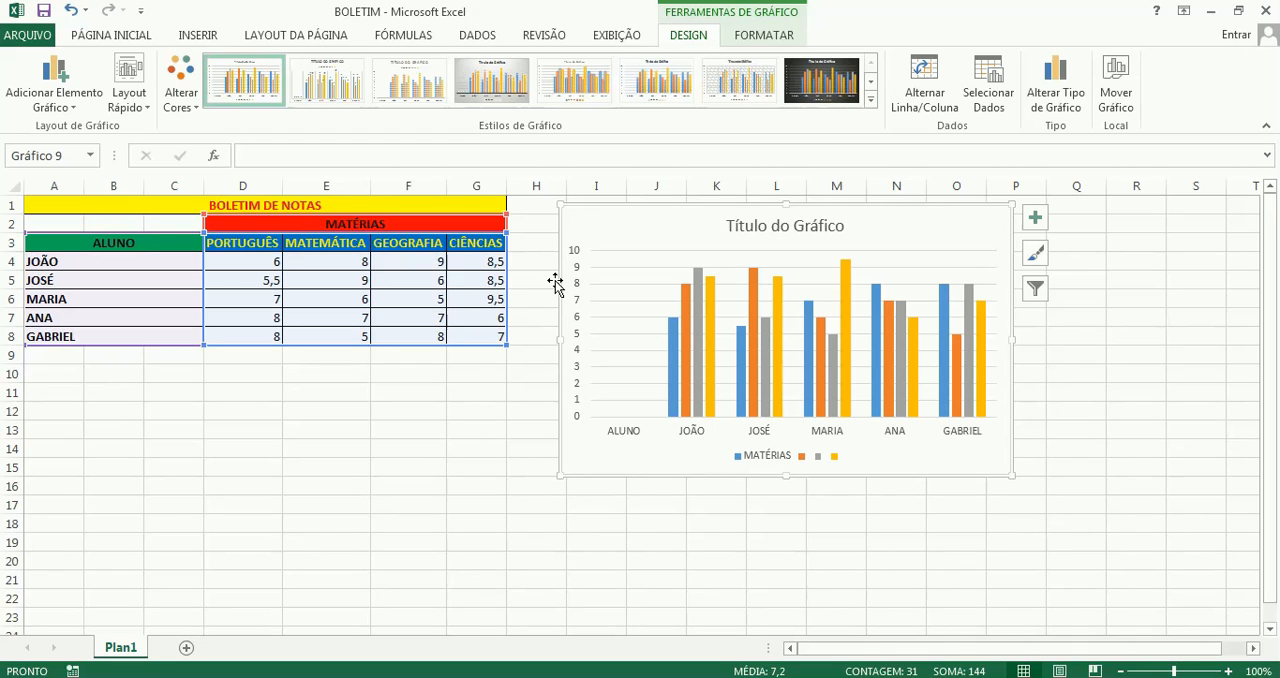
Delete the column chart based on A2:G8 and deselect the grades table by selecting cell C9
key(Delete)
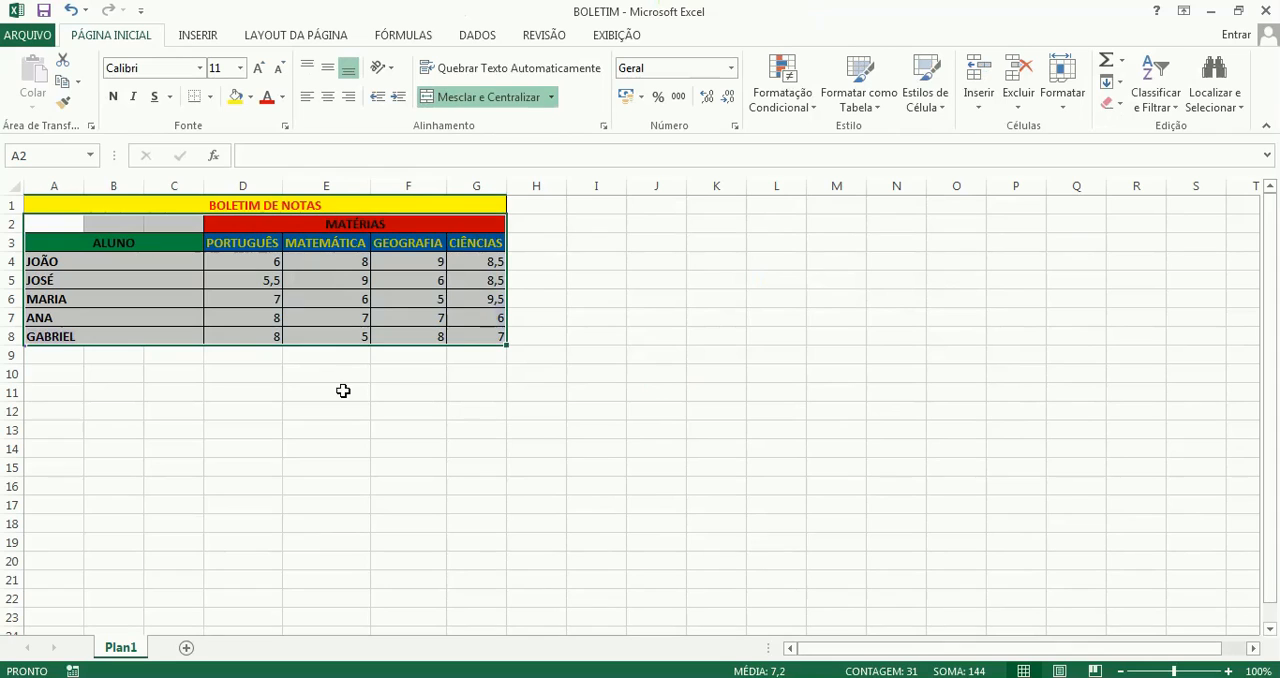
click(199, 361)
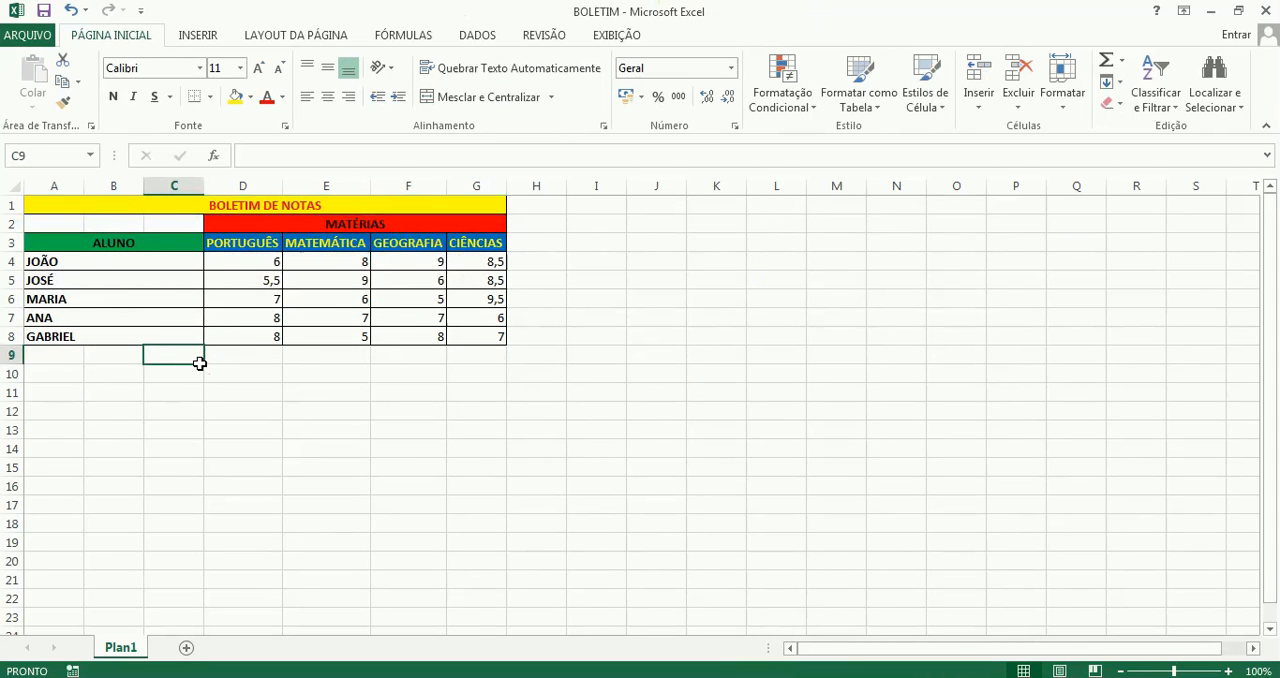